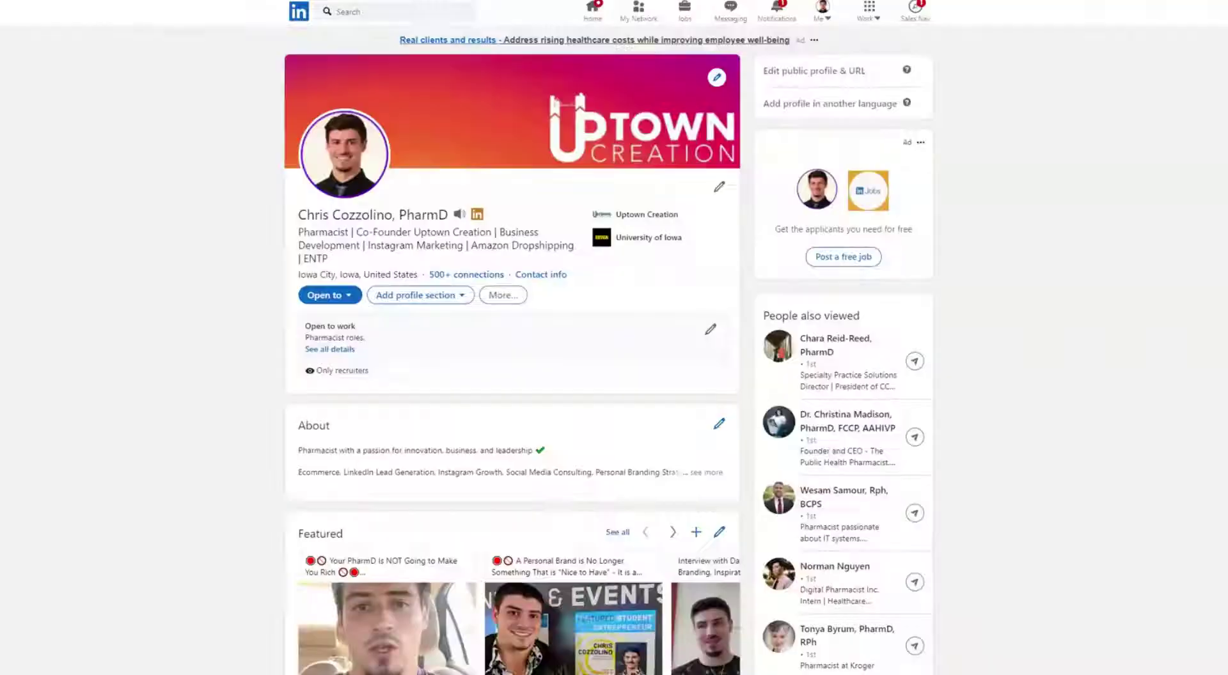
Switch from the LinkedIn profile to Sales Navigator and show the alerts for saved accounts.
left_click(917, 14)
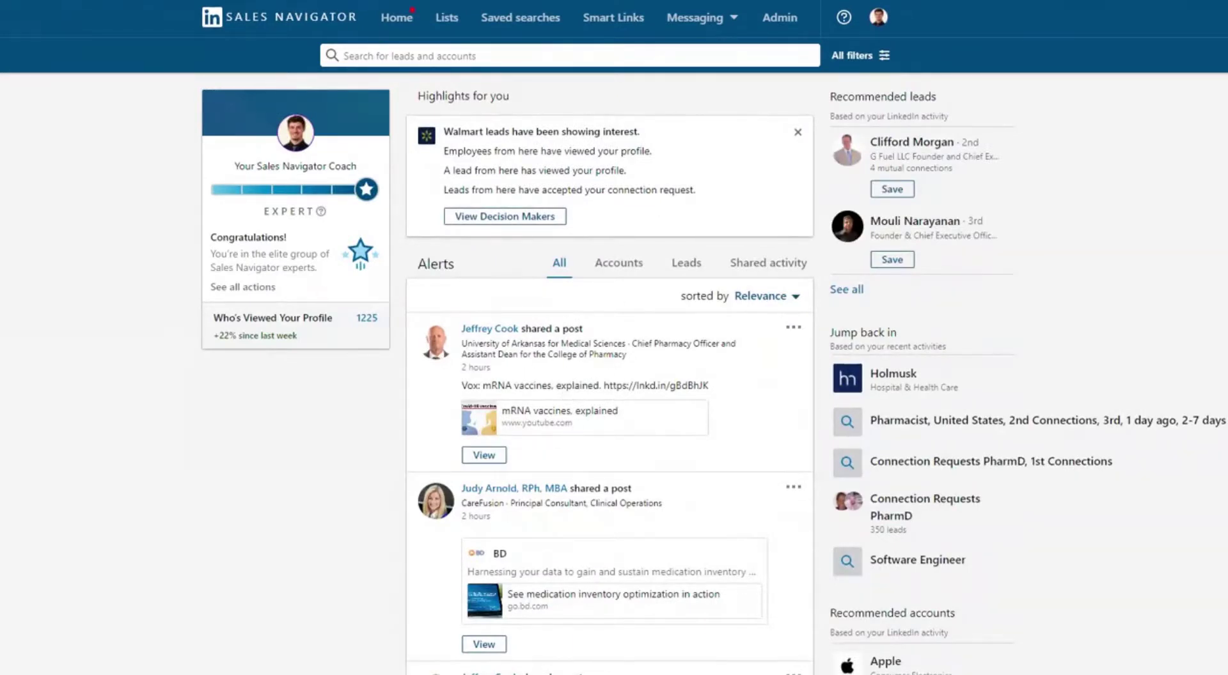
left_click_drag(430, 264, 490, 267)
left_click(452, 268)
left_click(629, 271)
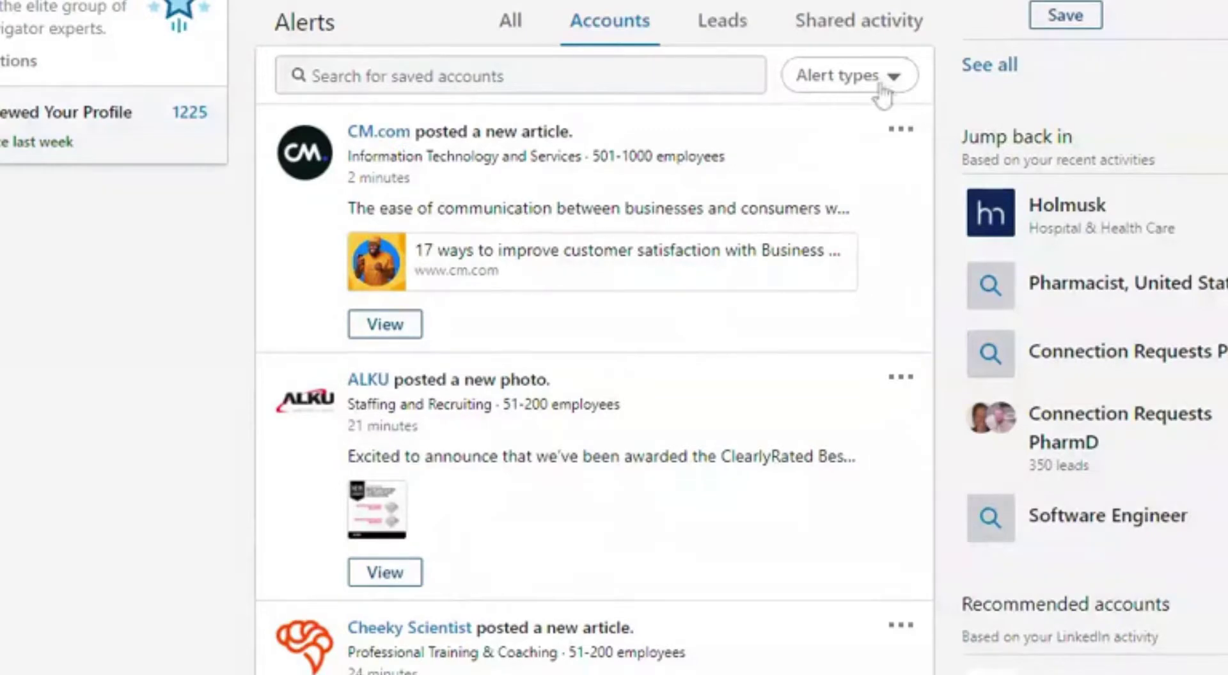
Look through the saved-account alerts and filter them to the Account Updates alert type.
scroll(86, 598, "down", 12)
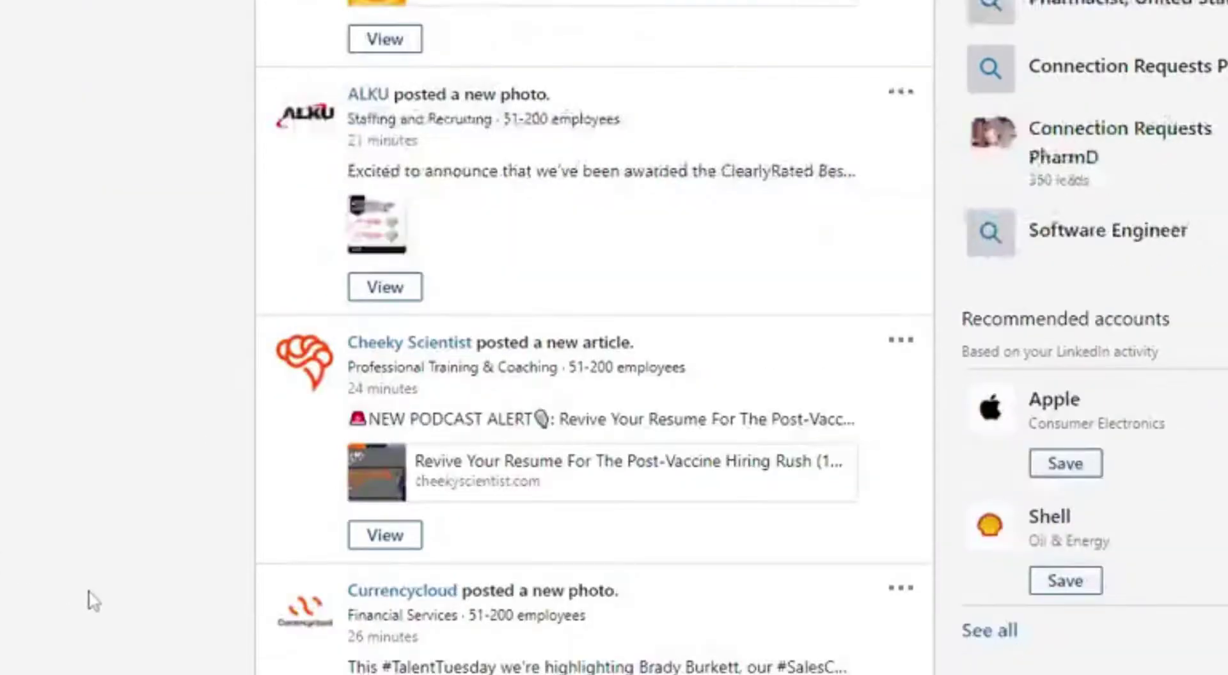
scroll(142, 621, "down", 8)
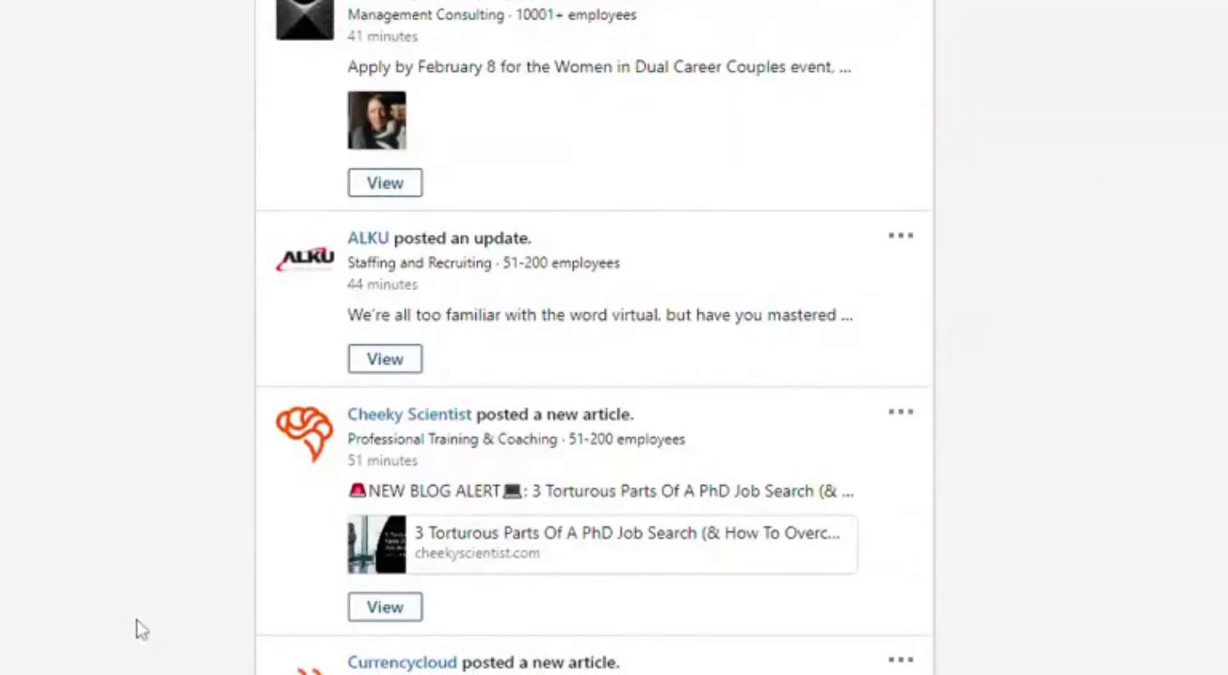
scroll(305, 567, "up", 20)
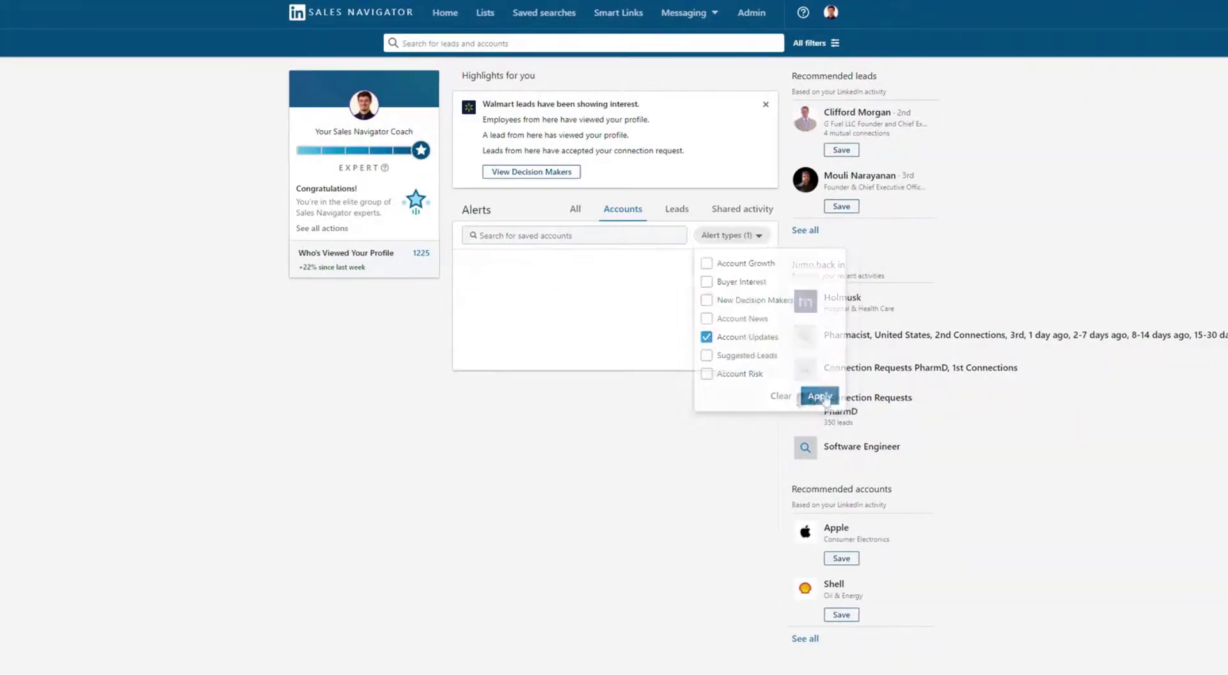
left_click(829, 398)
scroll(566, 441, "down", 2)
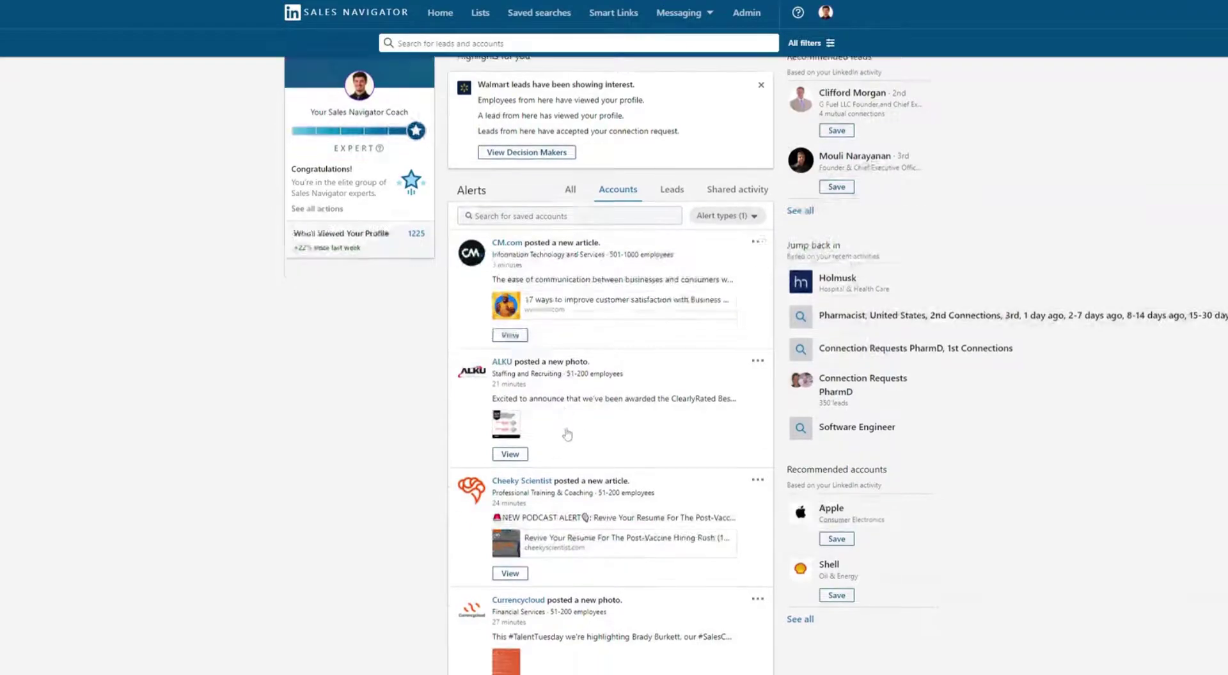
scroll(563, 442, "up", 2)
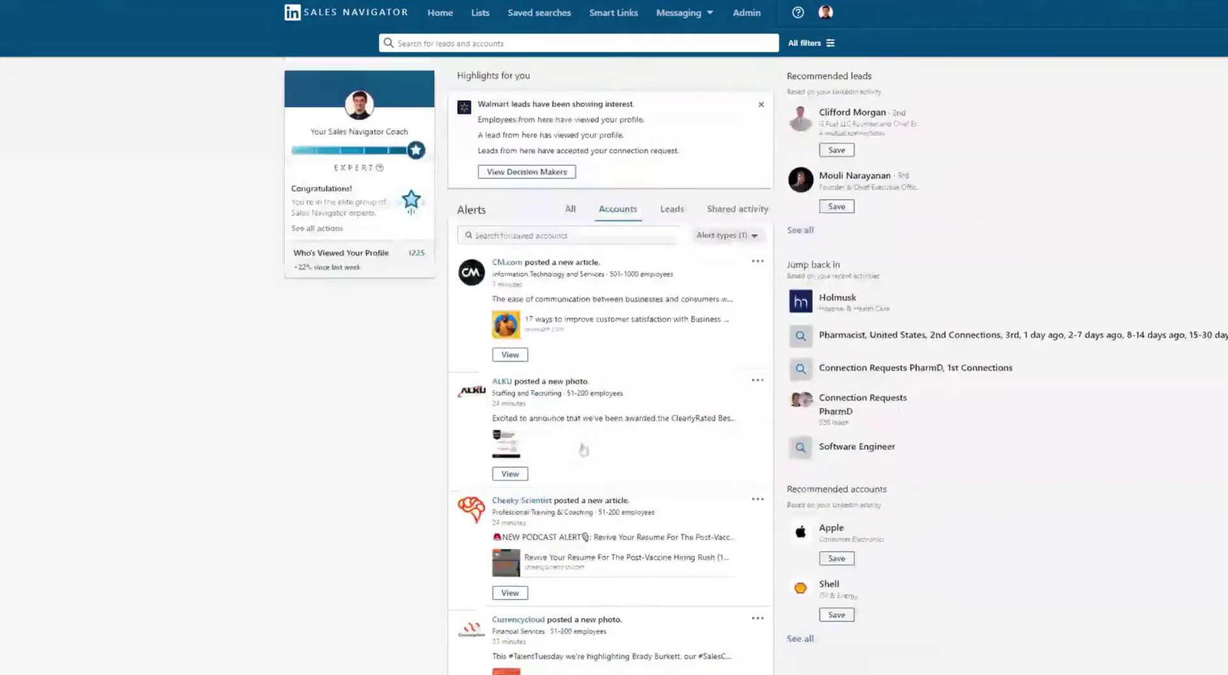
Open ALKU's new photo alert, try out a draft comment, clear it and close the alert details.
left_click(521, 436)
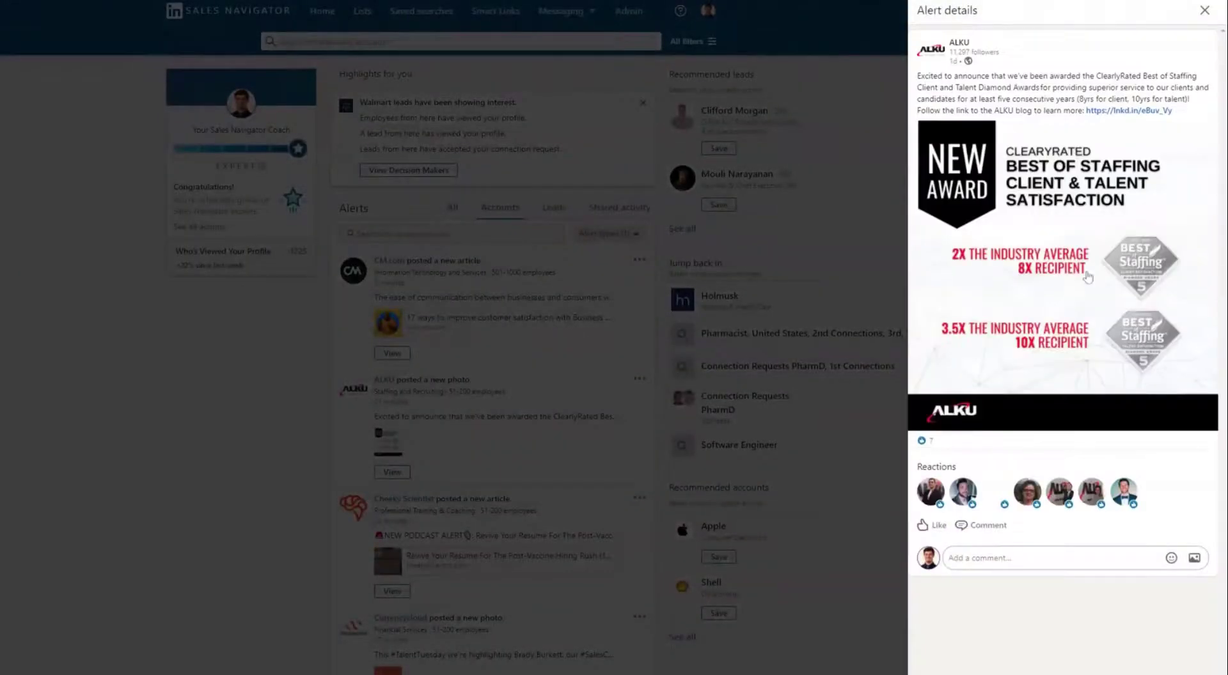
left_click(985, 558)
type("asd")
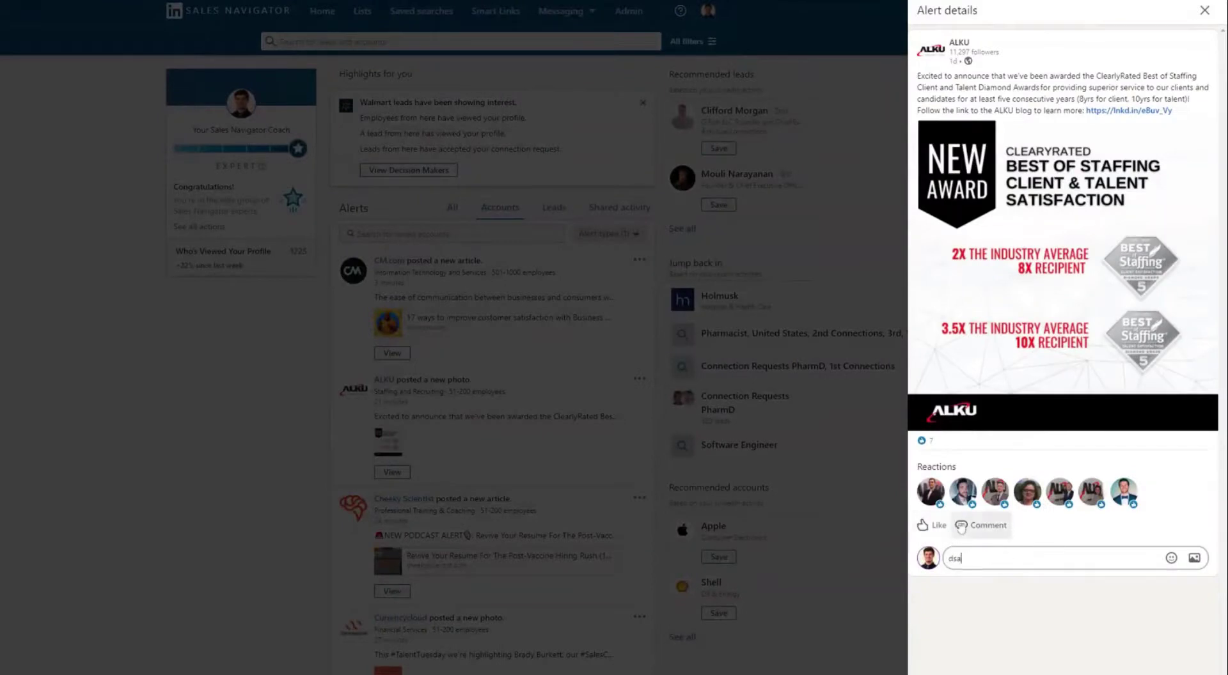
key("BackSpace")
key("BackSpace")
key("BackSpace")
left_click(1204, 10)
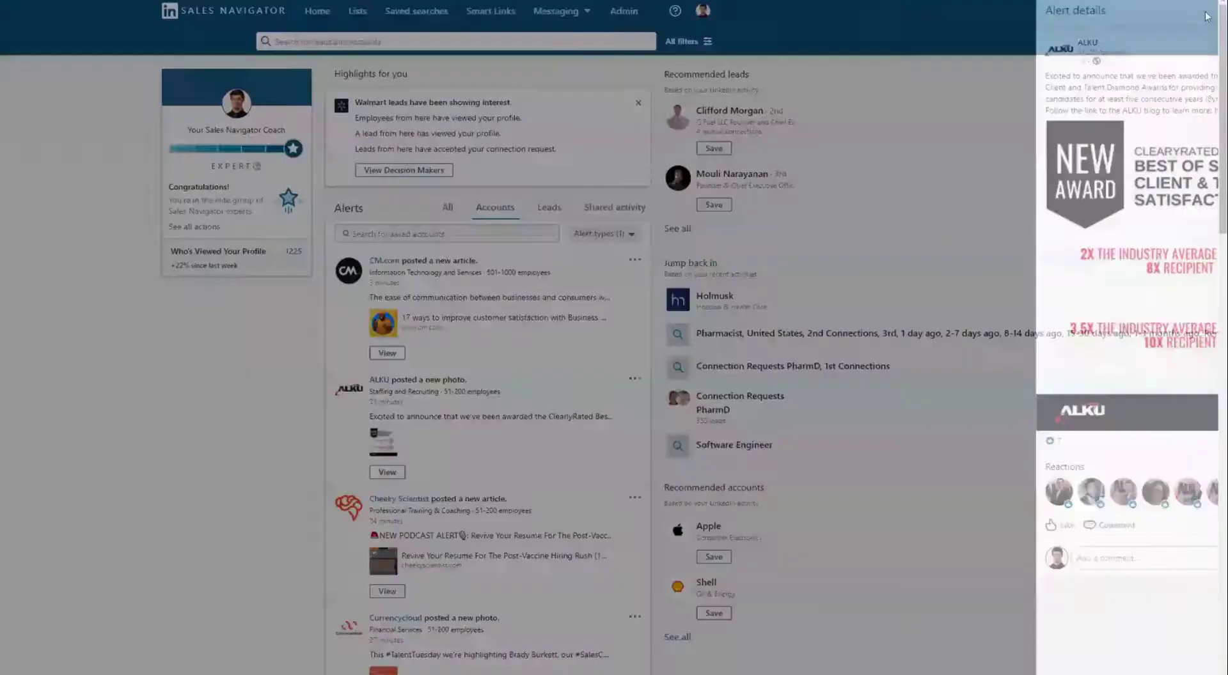
Change the account alert type filter from Account Updates to Account Risk.
left_click(604, 234)
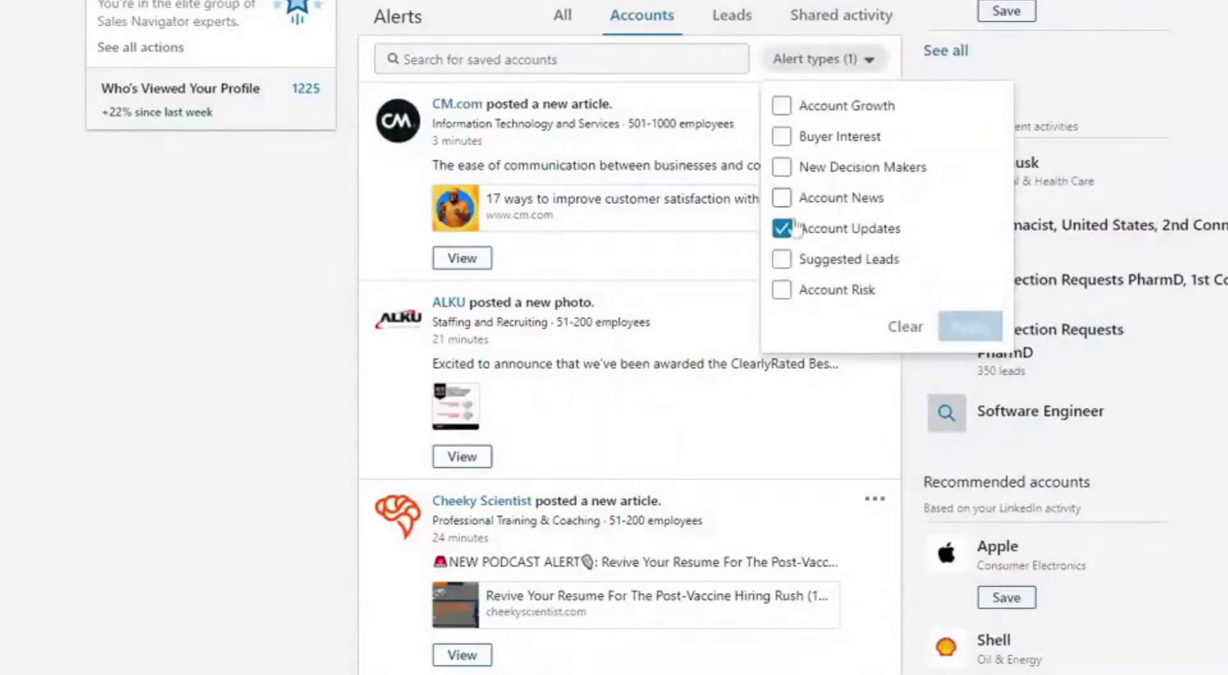
left_click(793, 228)
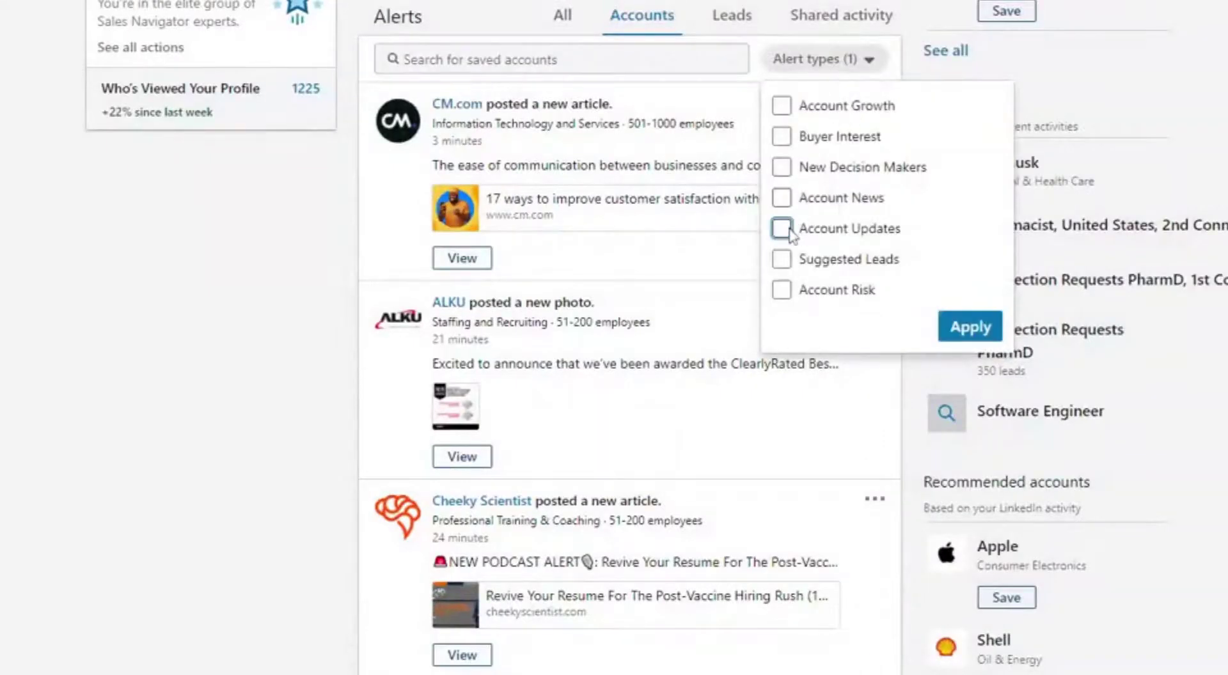
left_click(781, 290)
left_click(968, 327)
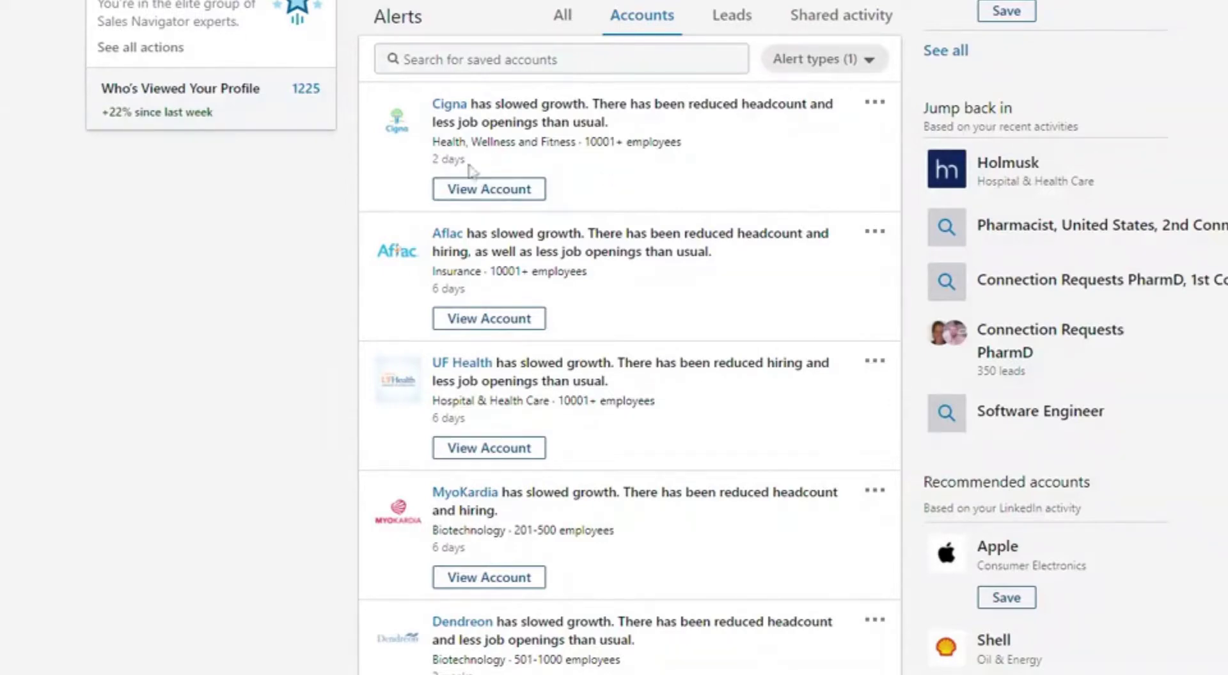
Examine the age and growth wording of the Cigna account risk alert.
left_click_drag(465, 160, 433, 160)
left_click_drag(339, 211, 637, 211)
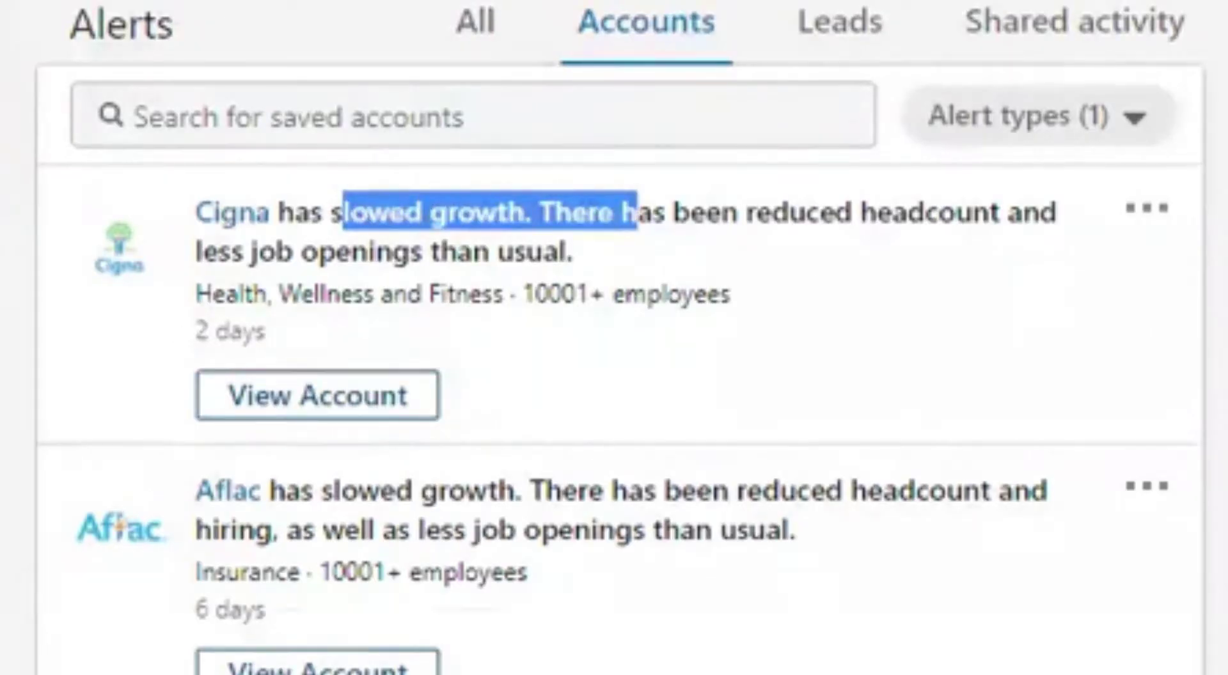
left_click(830, 269)
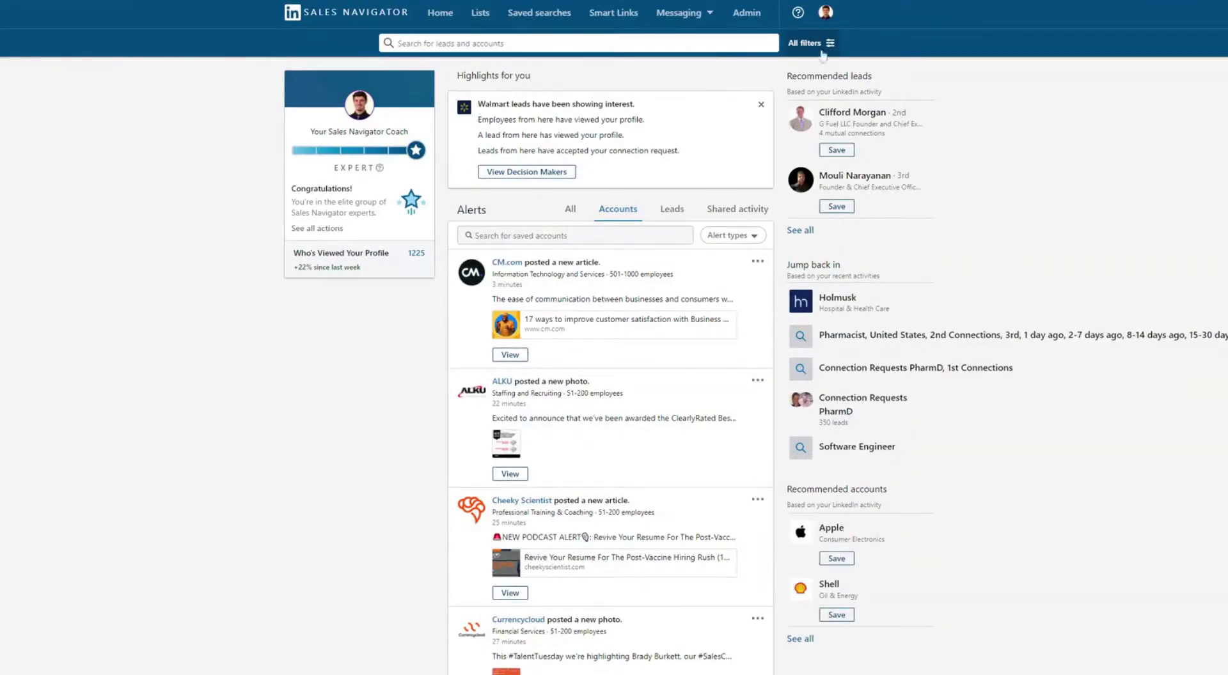
Open the full search filters for accounts and set the geography to United States.
left_click(821, 50)
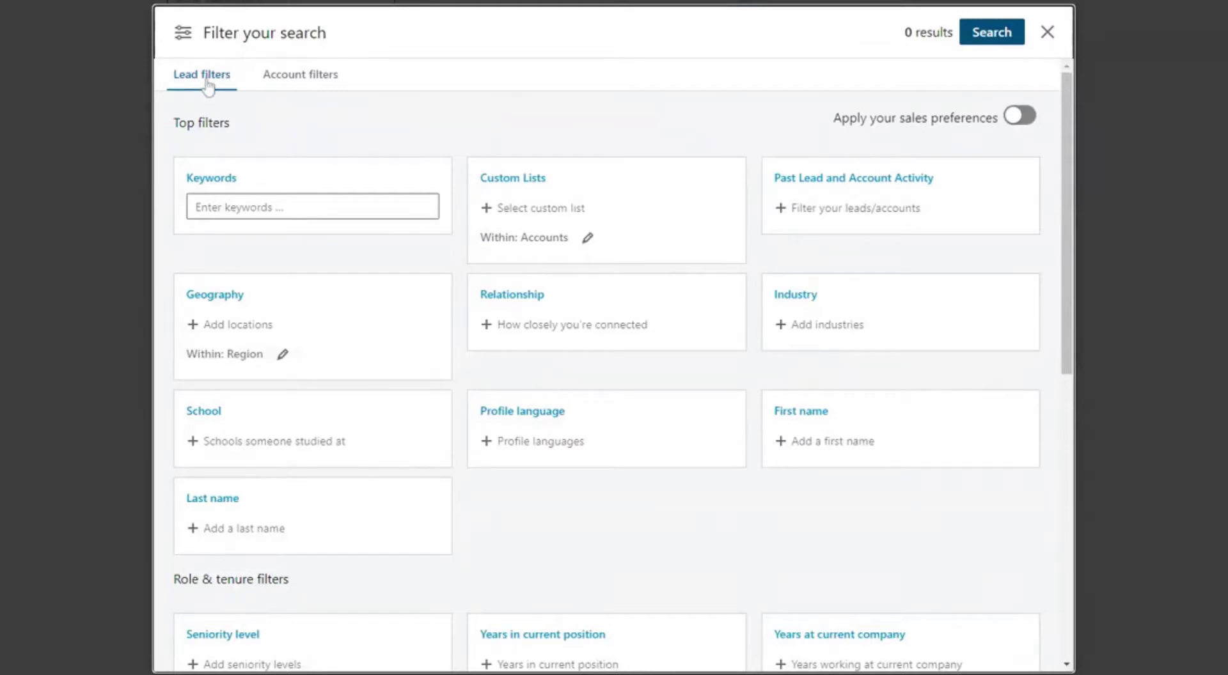
left_click(301, 75)
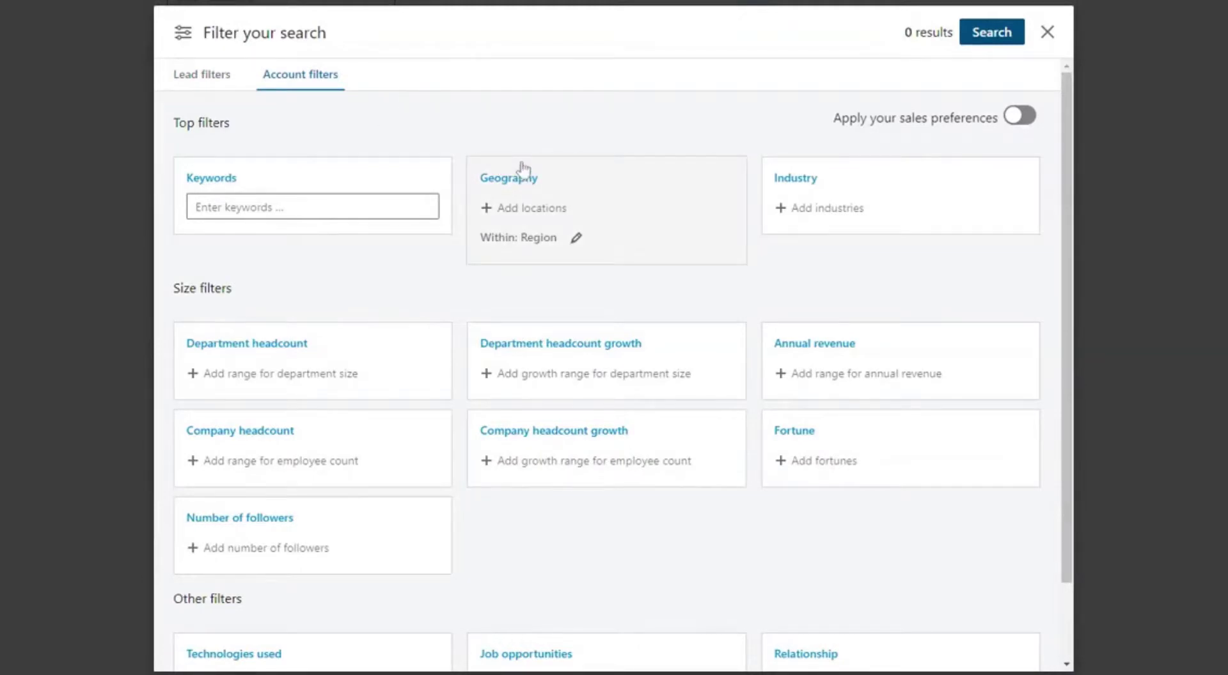
left_click(521, 206)
type("unit")
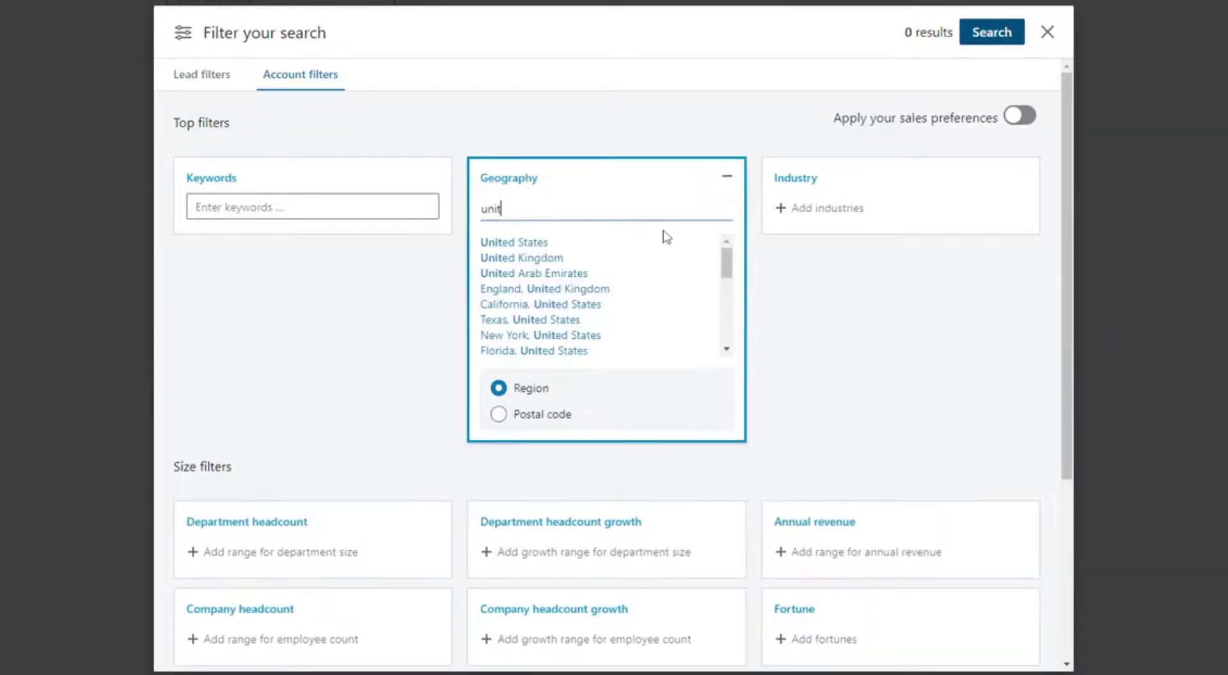
left_click(513, 243)
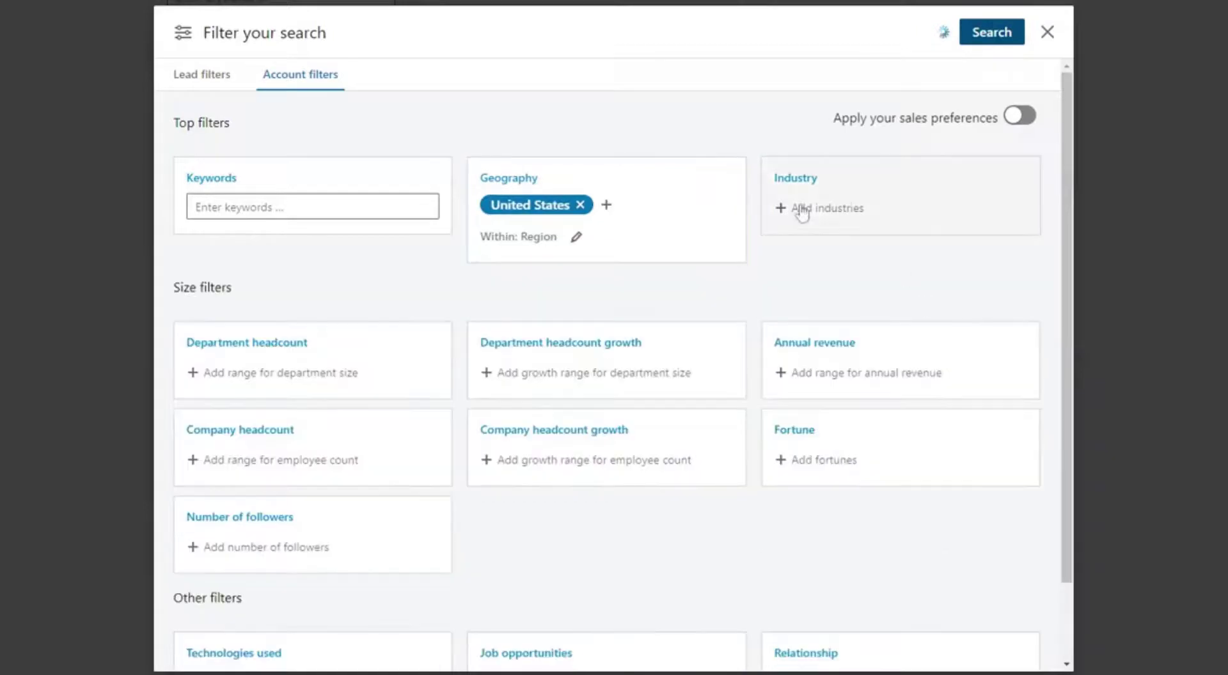
Add the Hospital & Health Care industry to the account filters and run the search.
left_click(799, 209)
type("ho")
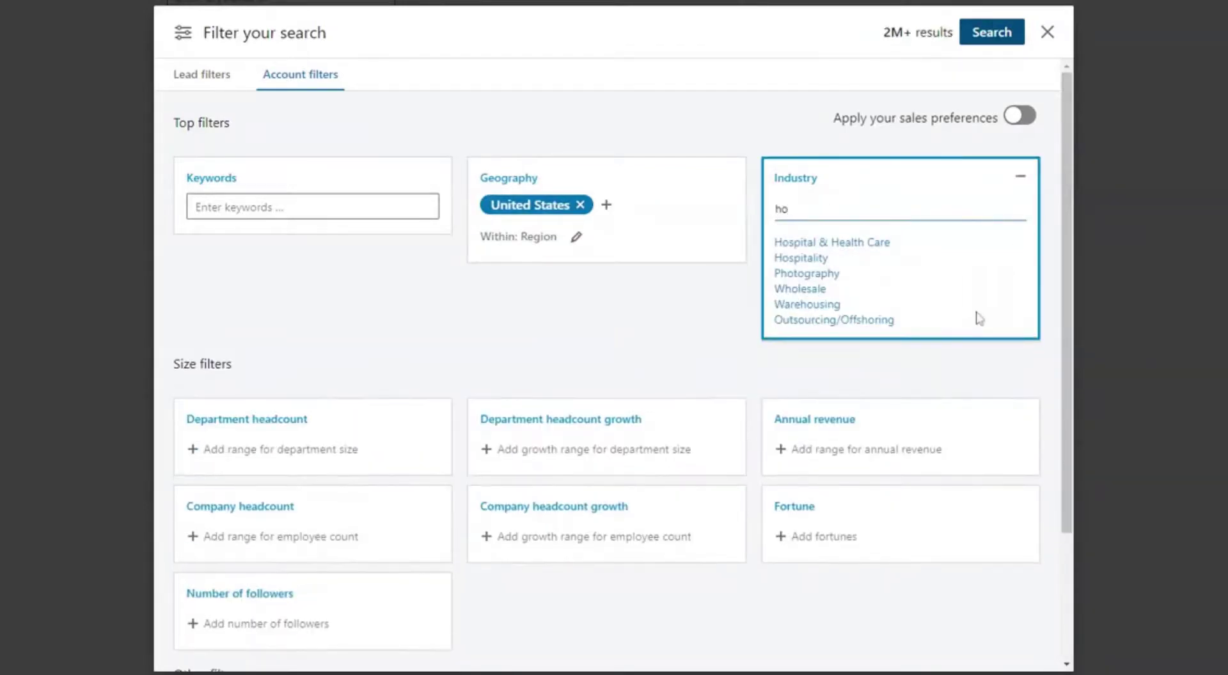
left_click(825, 244)
left_click(571, 296)
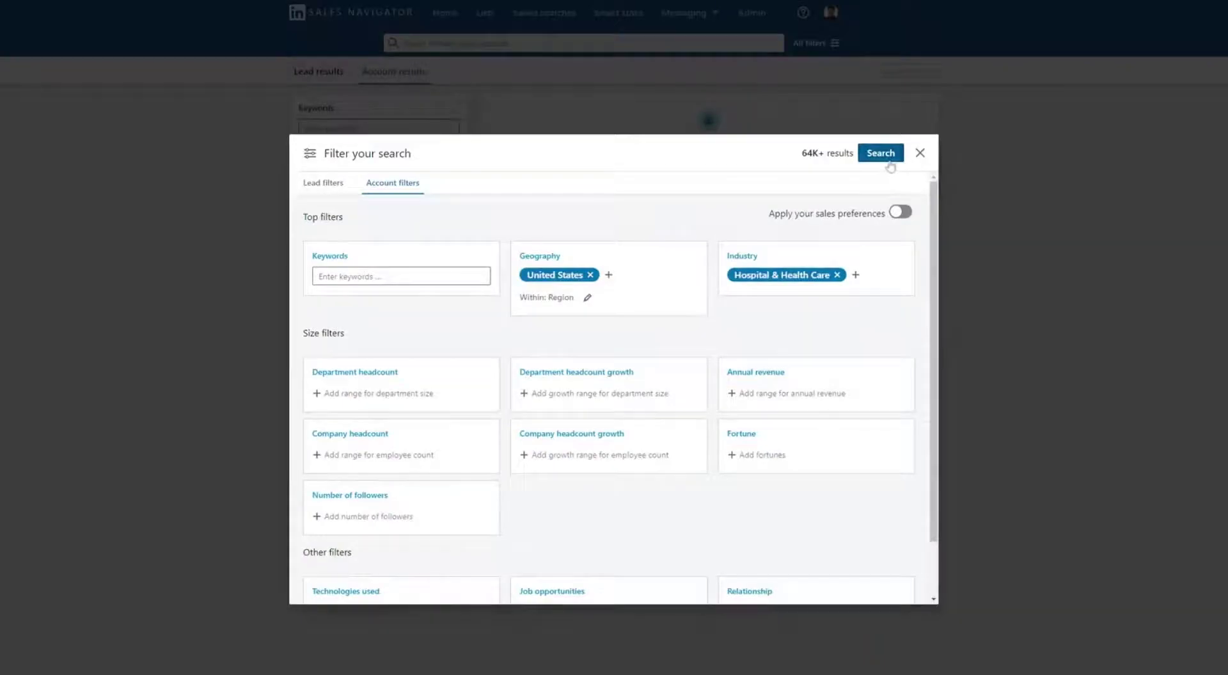
left_click(996, 34)
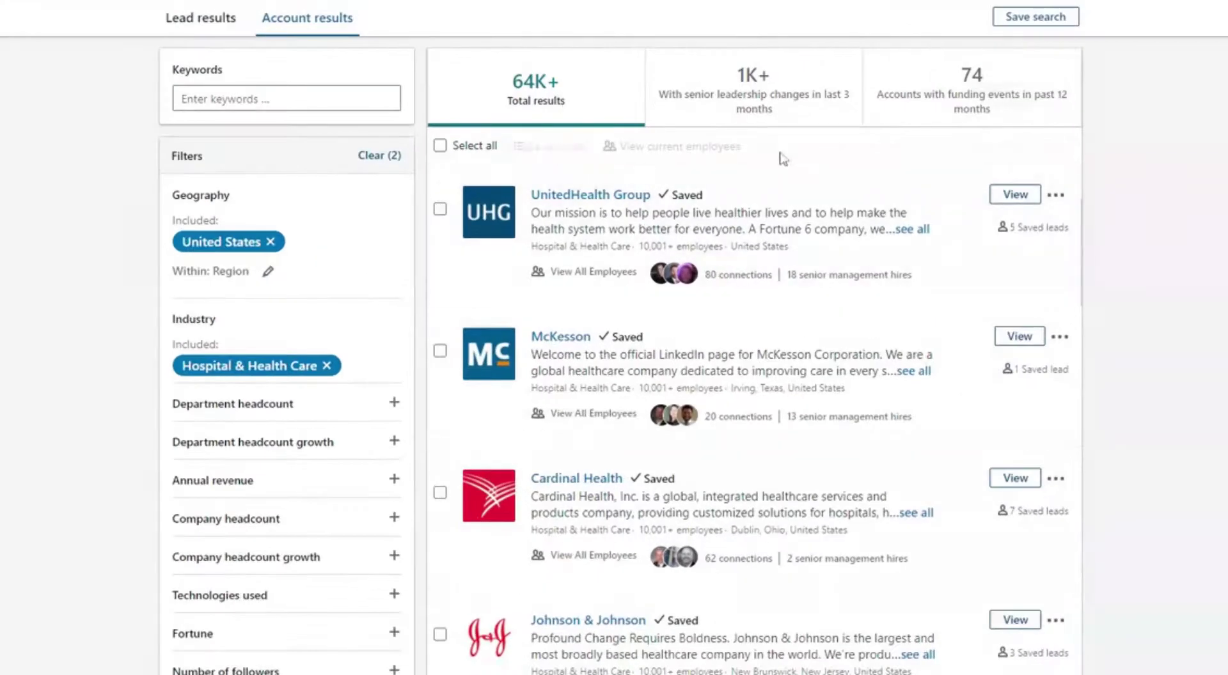
View the accounts with senior leadership changes in the last 3 months, followed by those with funding events in the past 12 months.
left_click(696, 137)
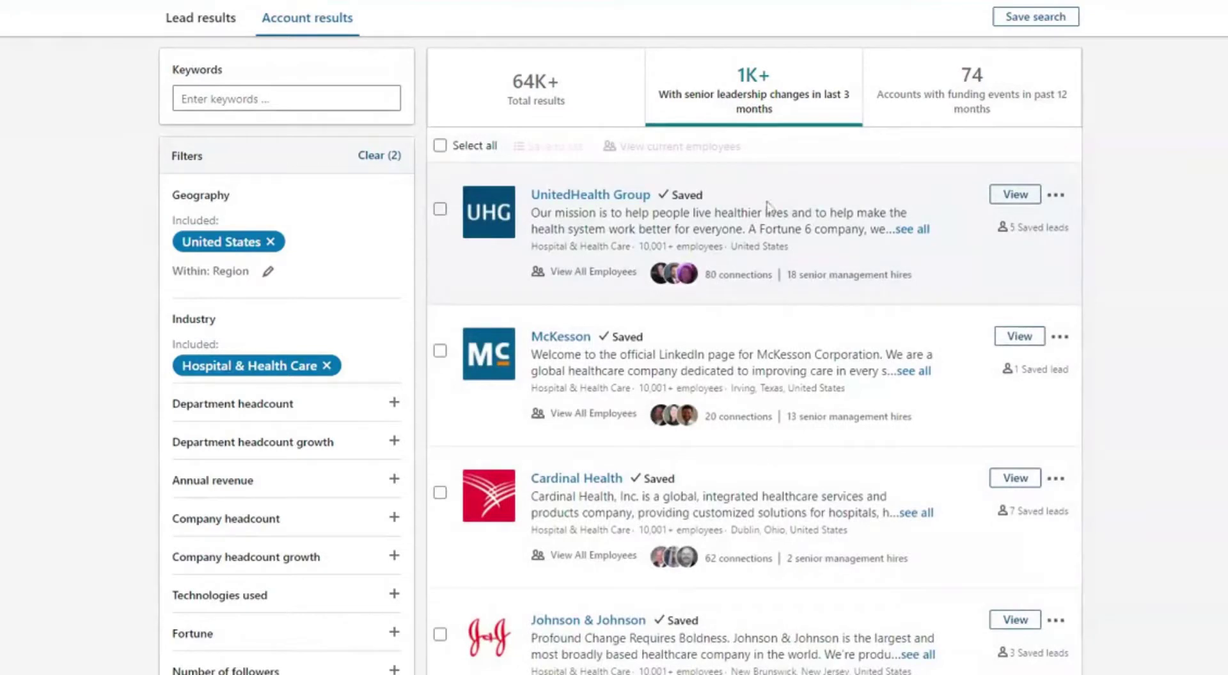
left_click(937, 123)
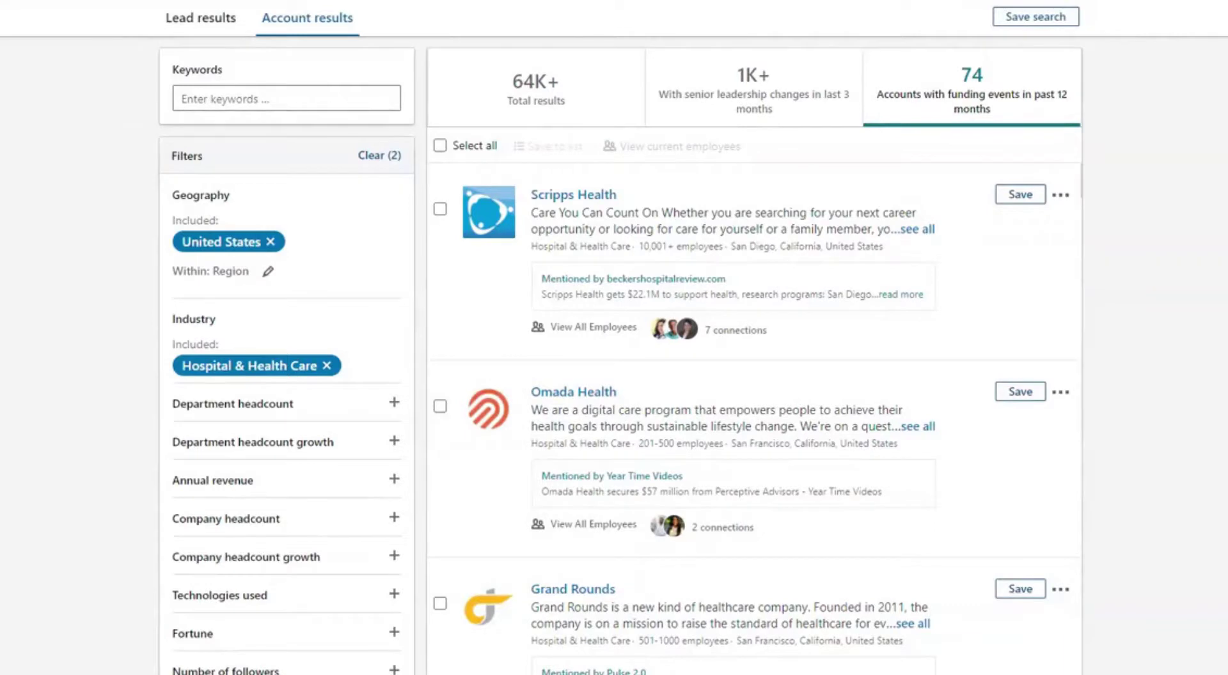
Remove the Hospital & Health Care industry filter and review the accounts with funding events in the past 12 months.
left_click(327, 366)
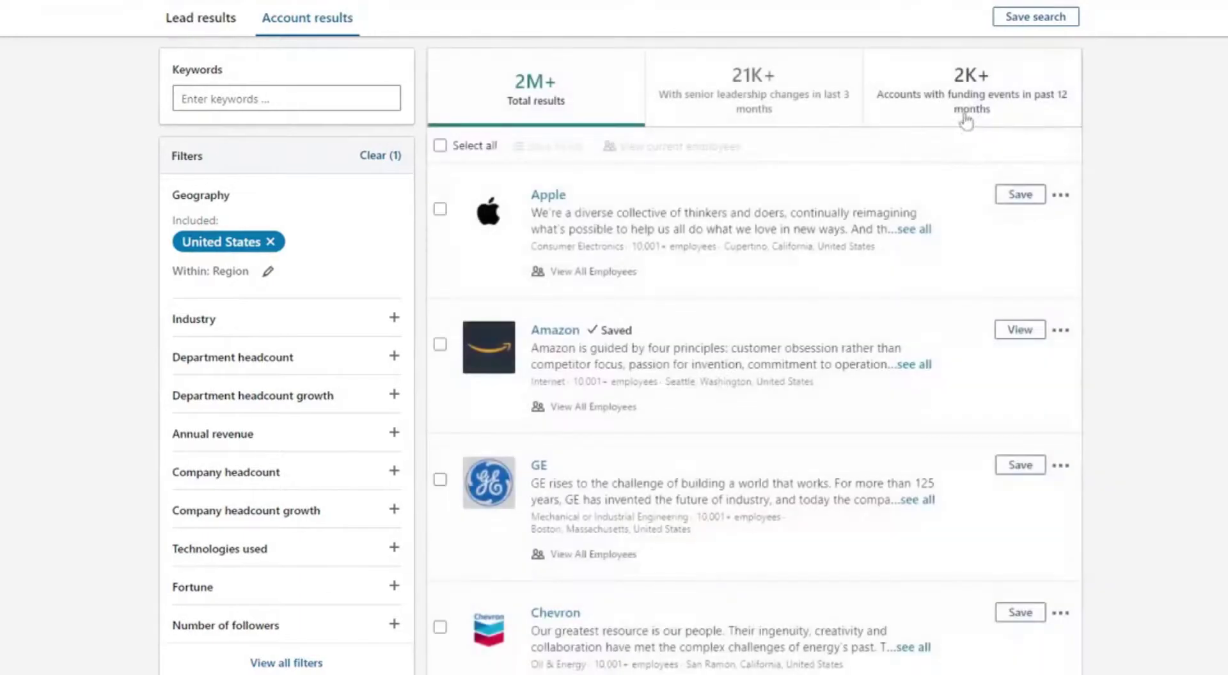
left_click(962, 116)
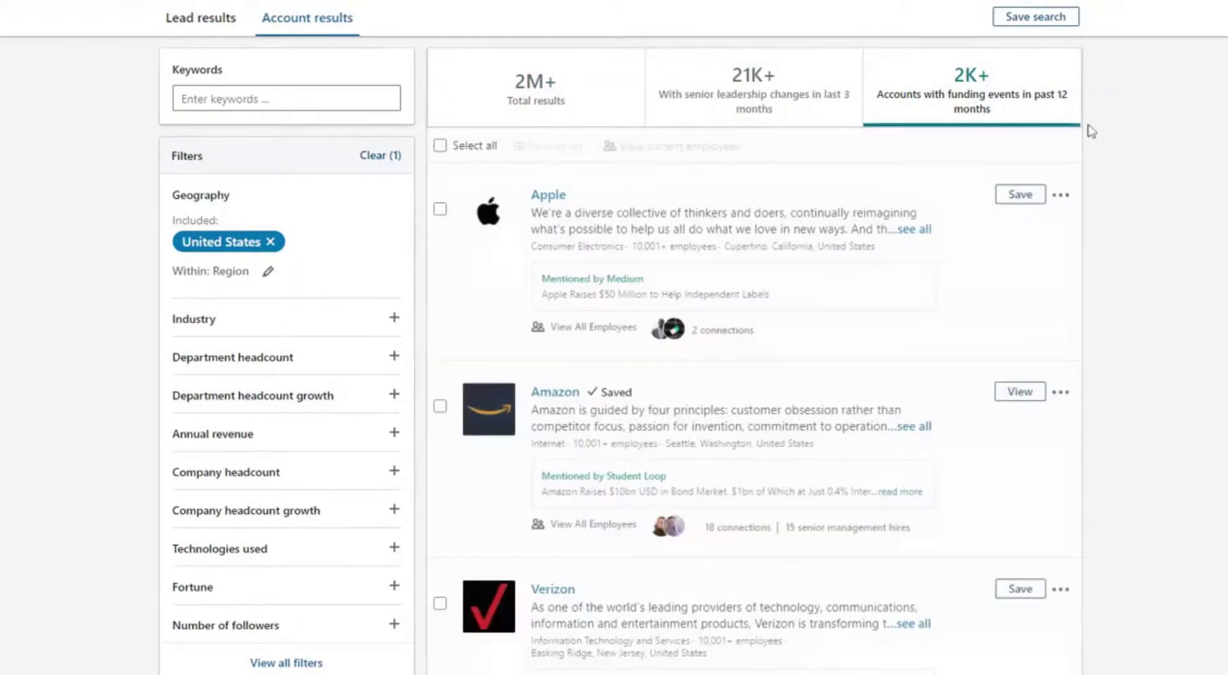
scroll(992, 286, "down", 3)
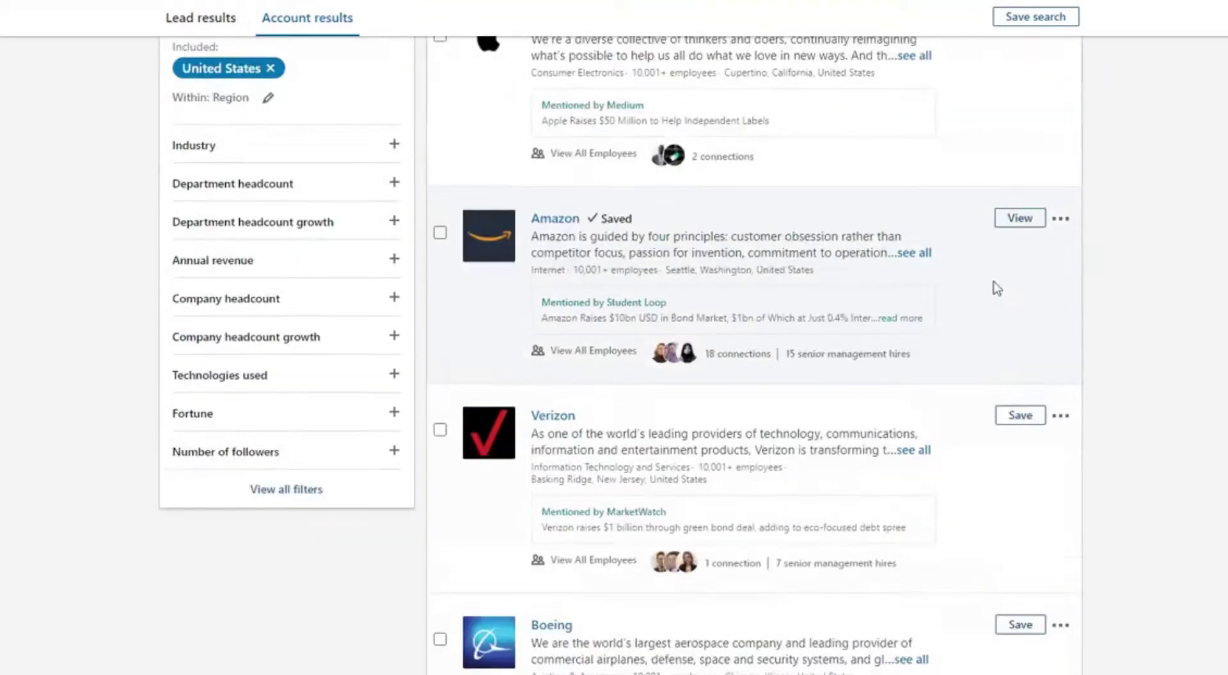
scroll(992, 266, "up", 3)
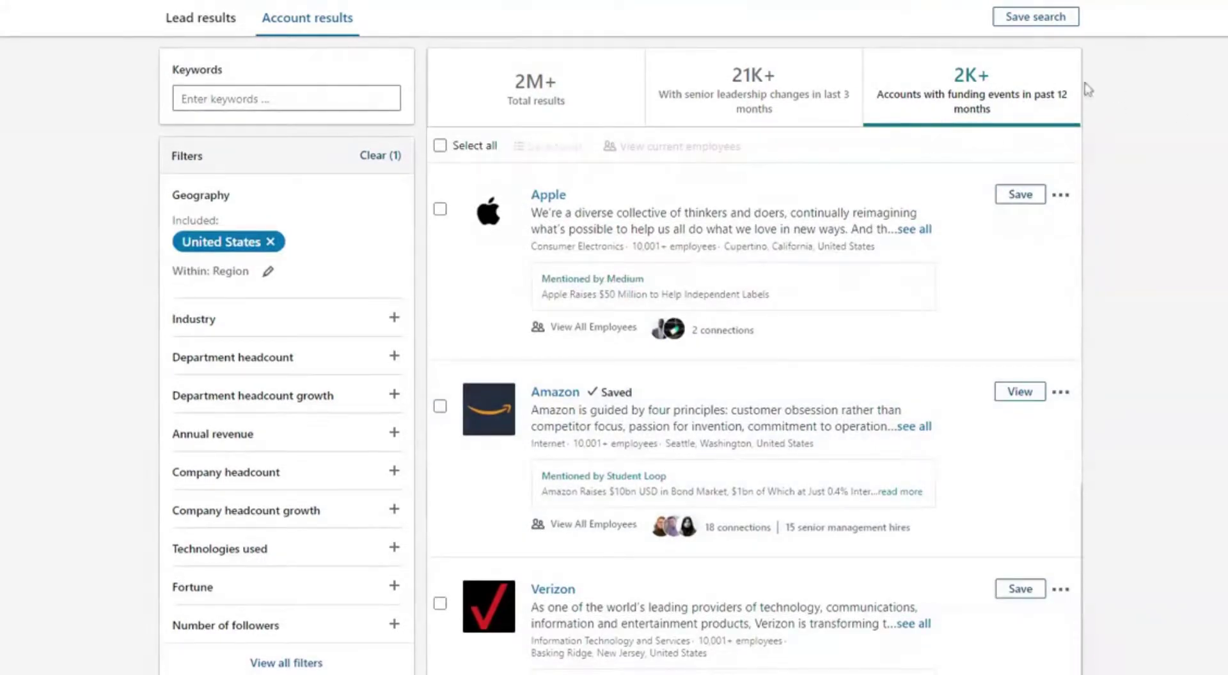
scroll(1017, 192, "down", 8)
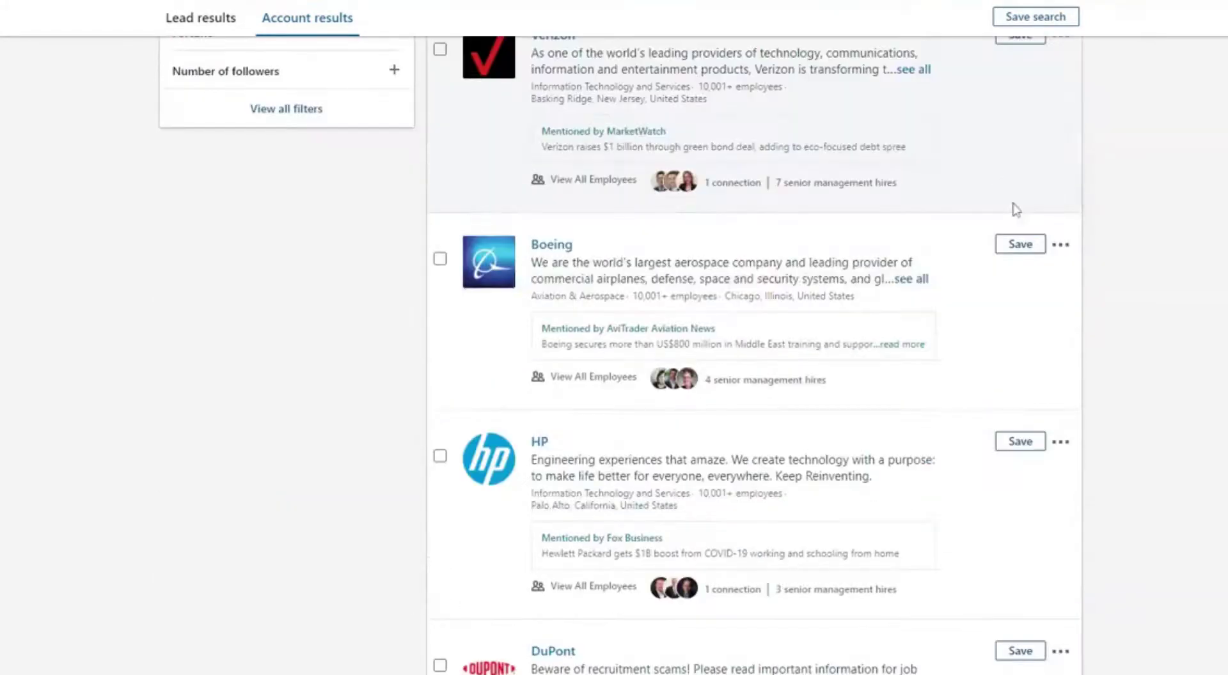
scroll(259, 451, "up", 9)
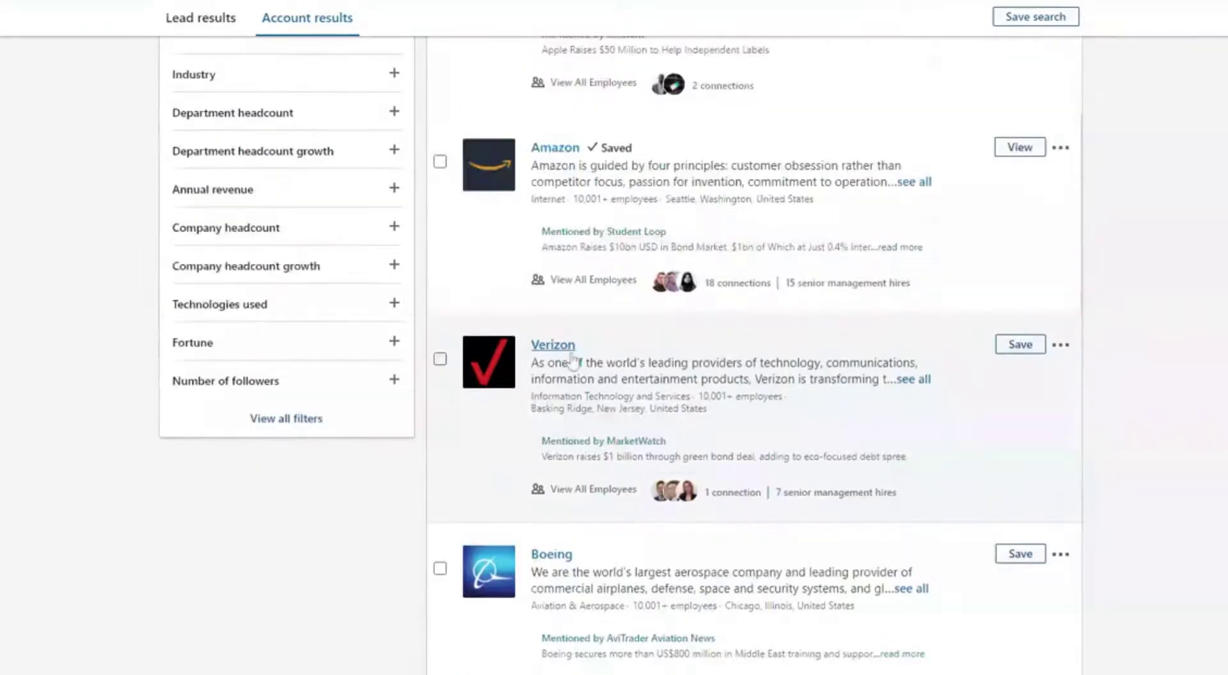
Limit annual revenue to 1 to 9 million USD and show the accounts with funding events in the past 12 months.
left_click(243, 433)
left_click(191, 474)
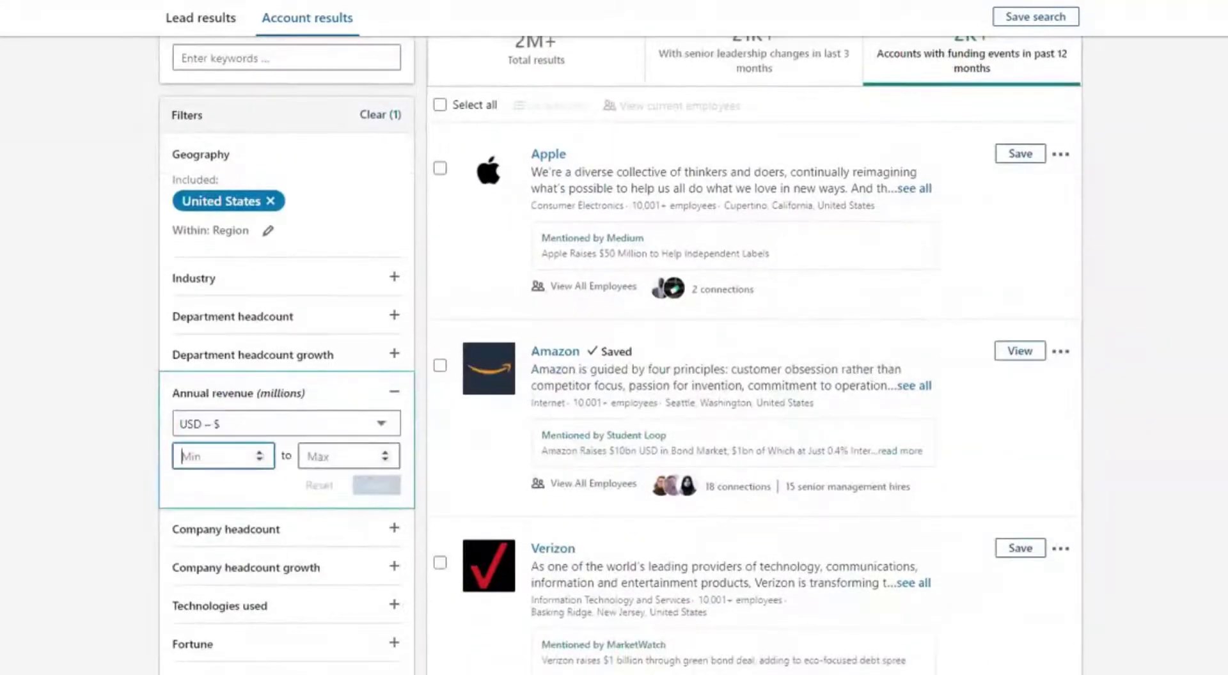
type("1")
key("Tab")
type("9")
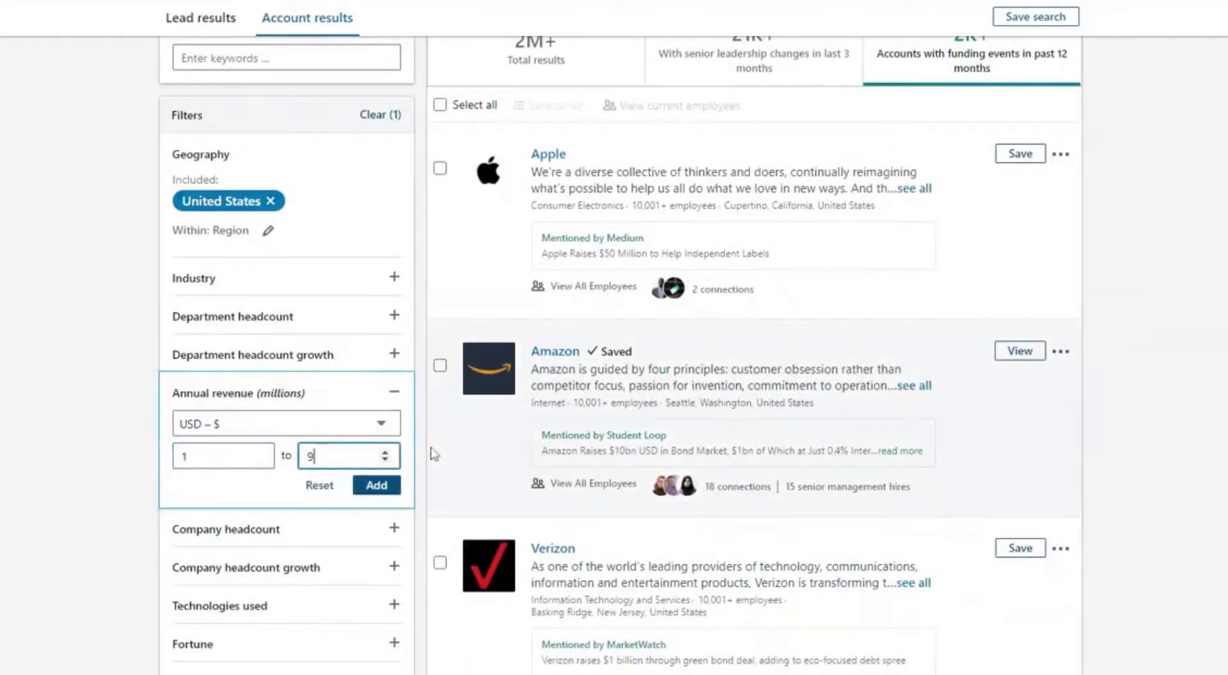
left_click(377, 485)
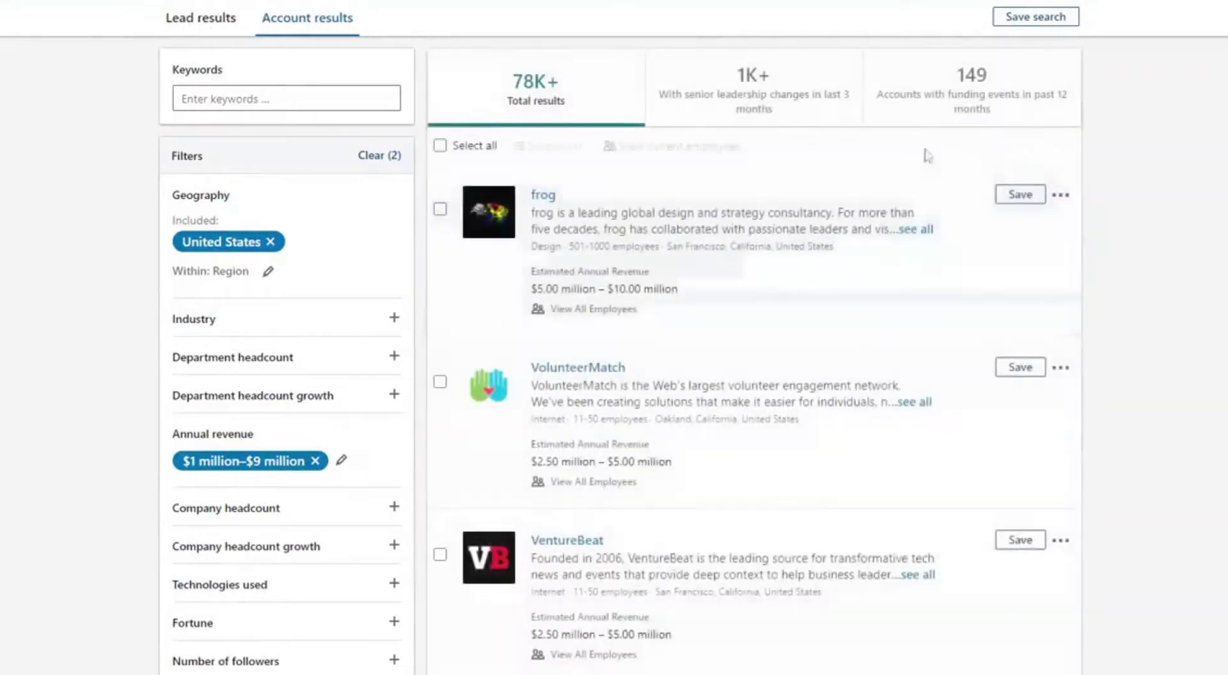
left_click(1057, 119)
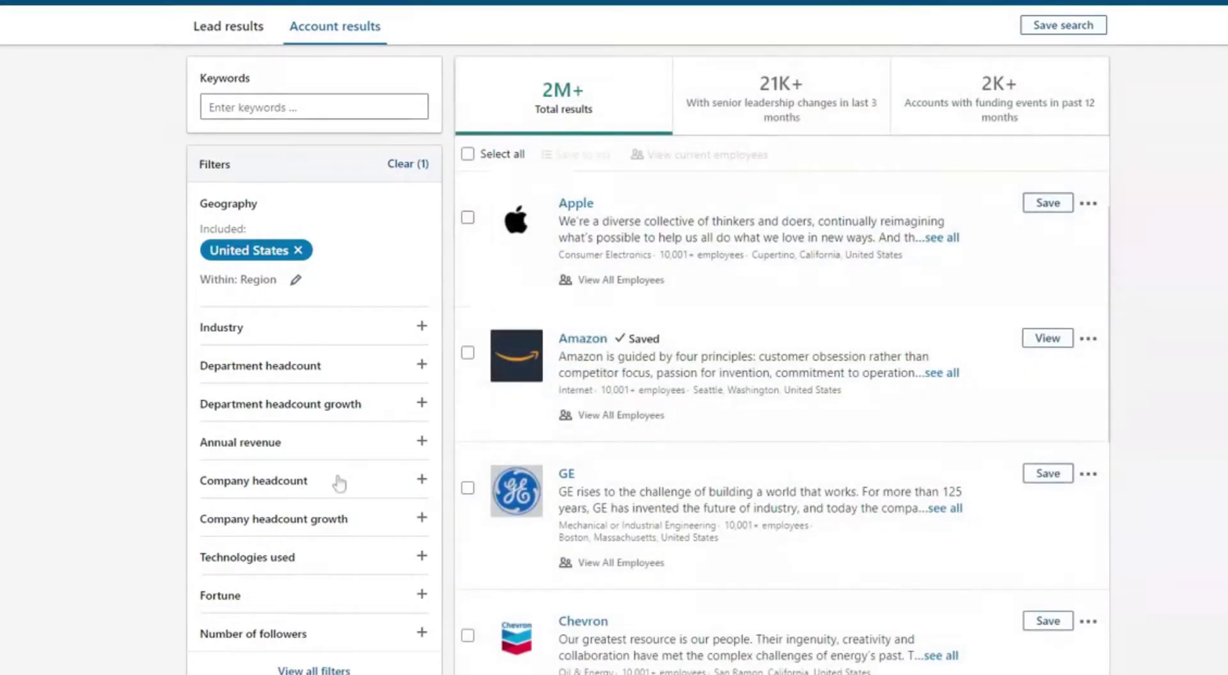
Add an annual revenue filter of 1 to 9 million USD to the United States account search.
left_click(316, 451)
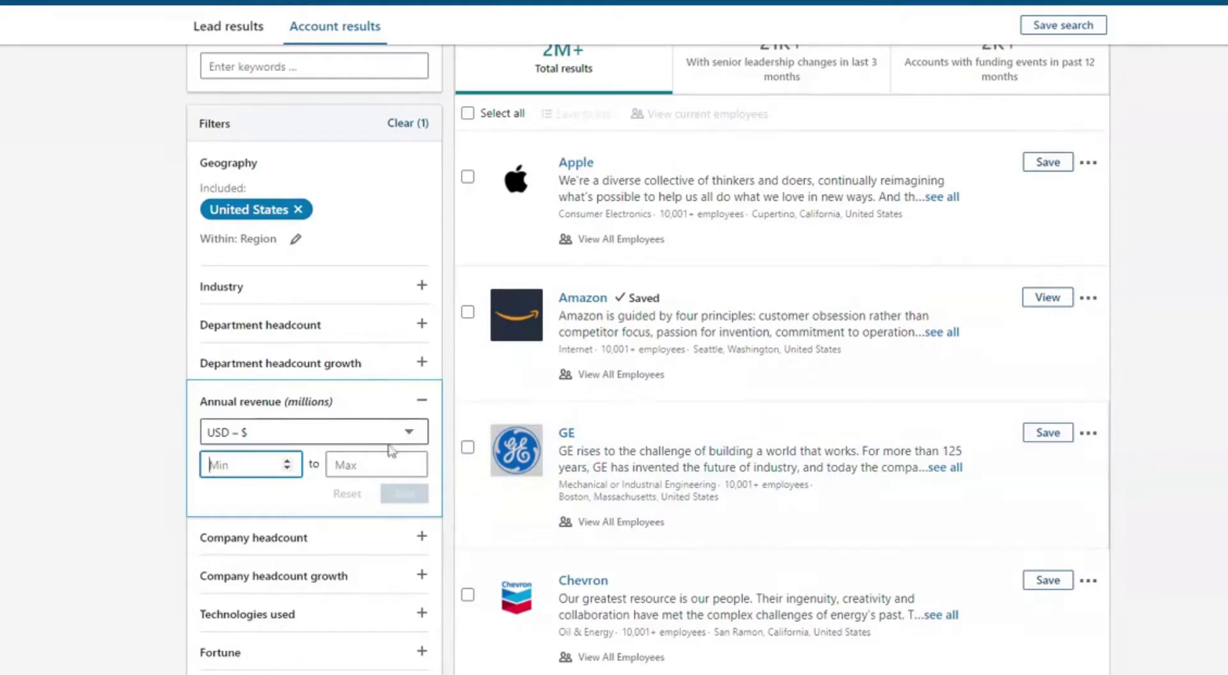
left_click(371, 465)
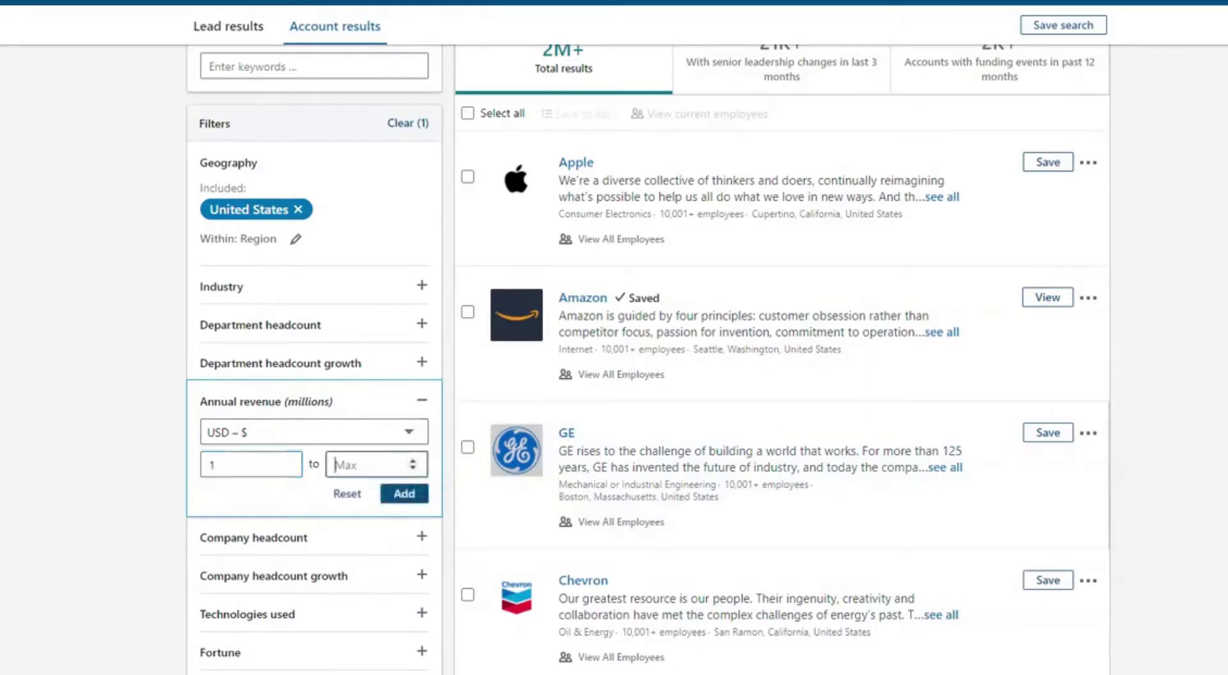
type("9")
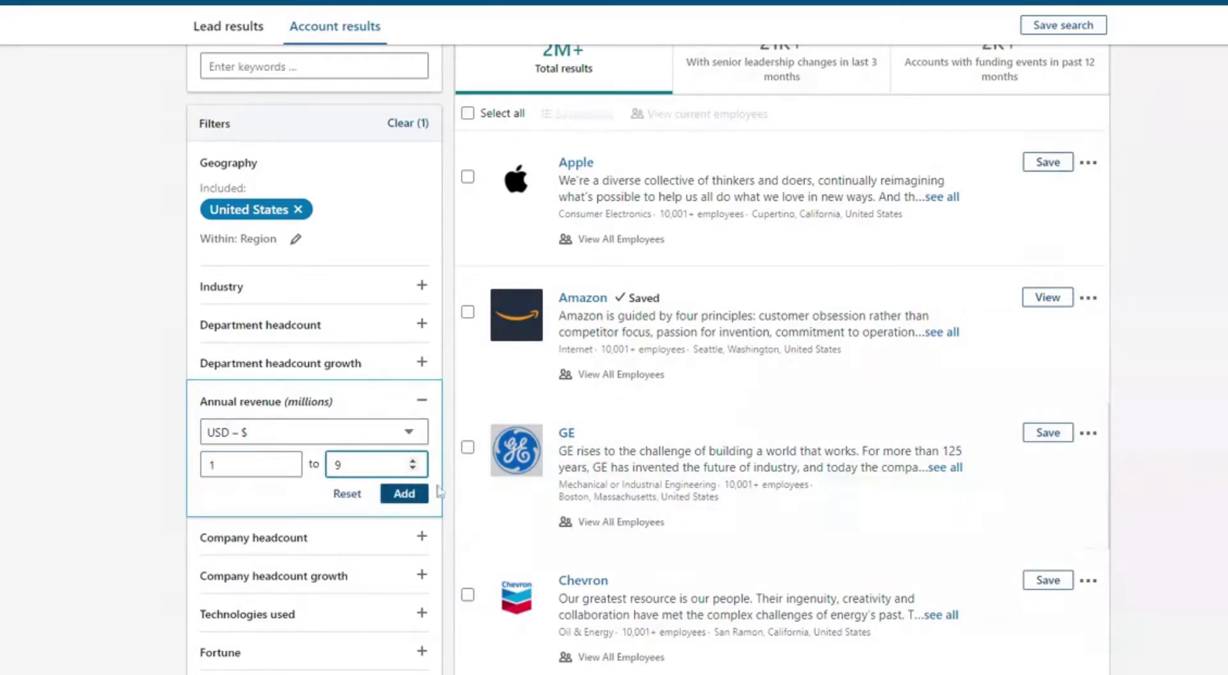
left_click(405, 494)
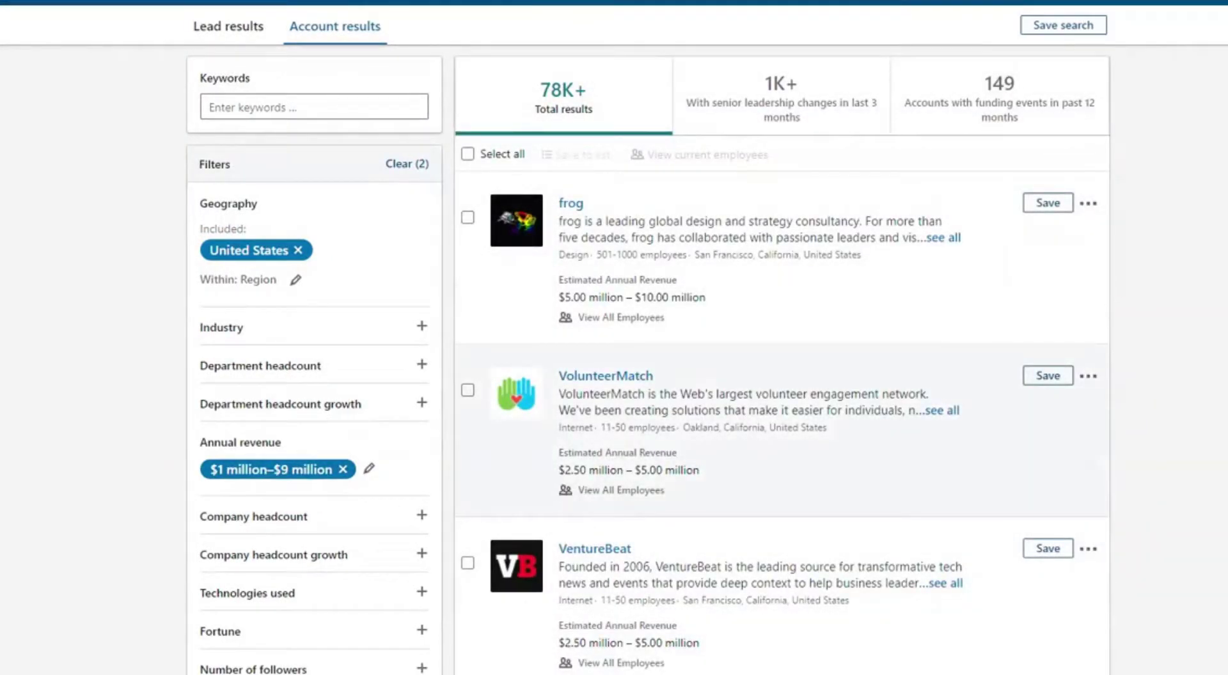
Compare the estimated annual revenue ranges of the VolunteerMatch and frog accounts with the revenue filter.
left_click_drag(559, 470, 623, 470)
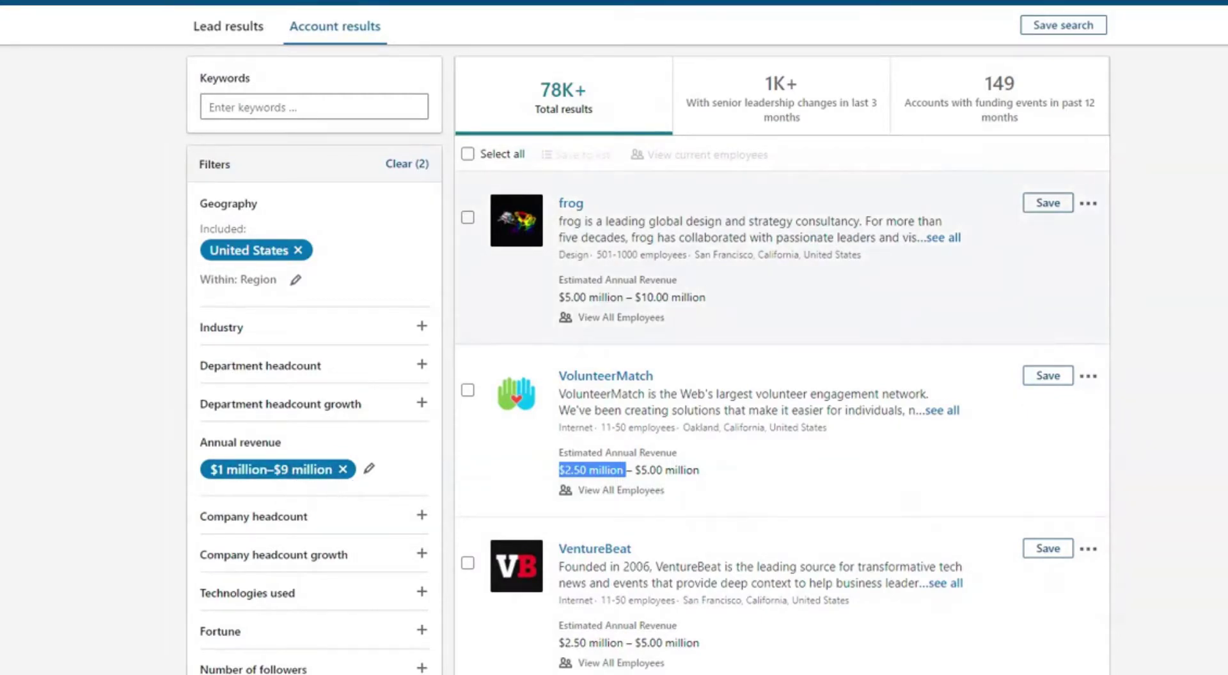
left_click_drag(559, 298, 634, 297)
left_click(640, 297)
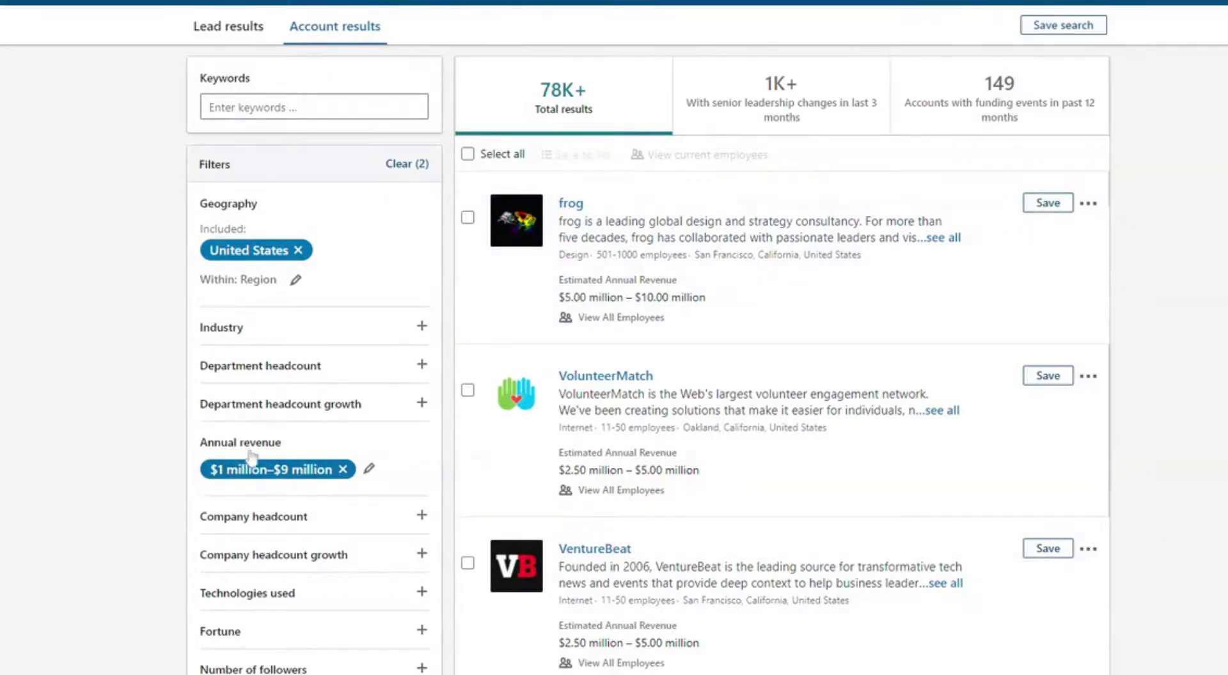
left_click_drag(559, 297, 617, 298)
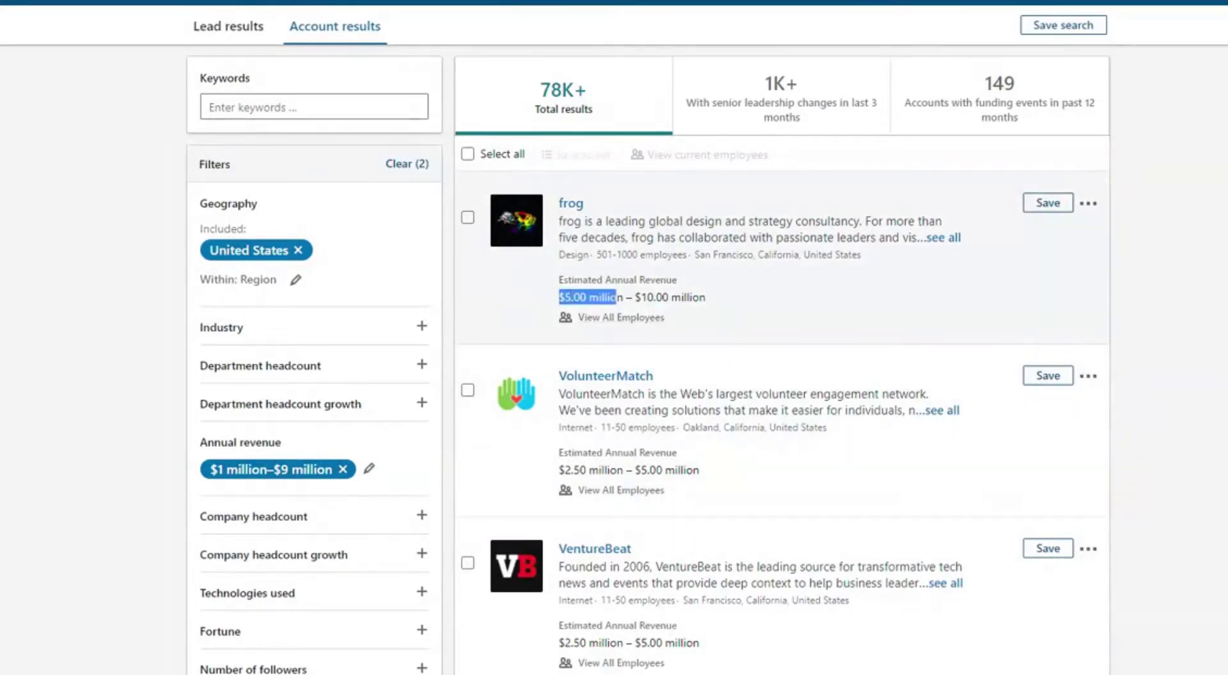
left_click(729, 312)
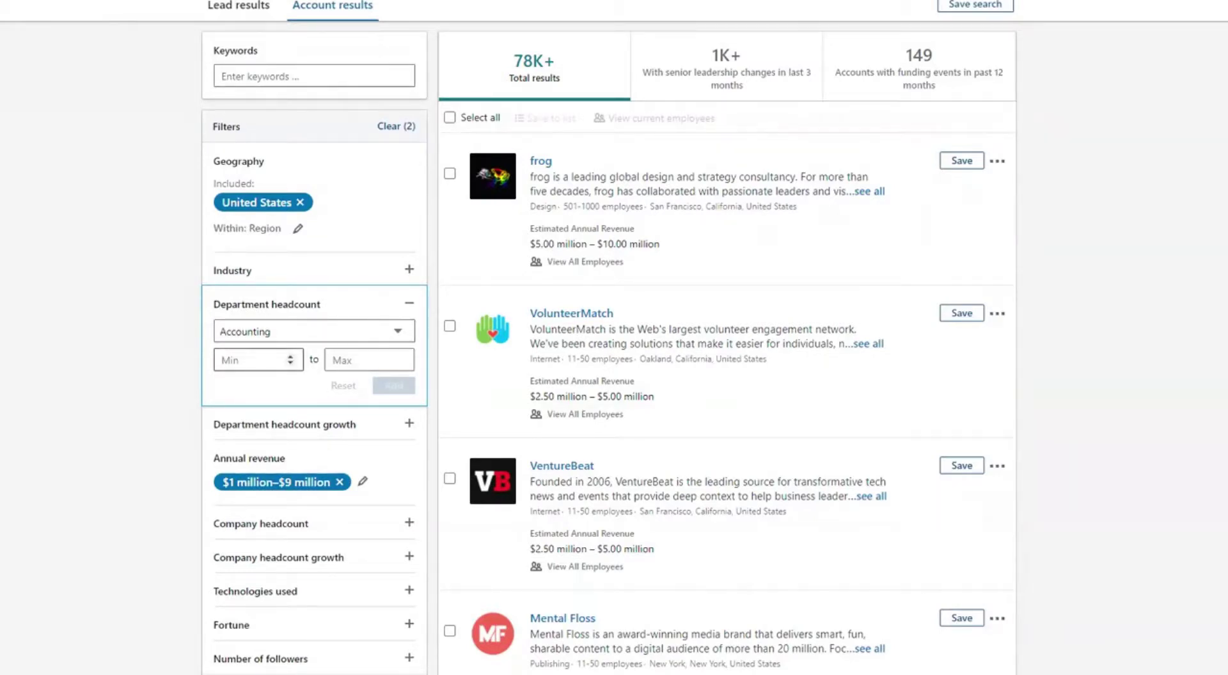
Collapse the department headcount filter and look through the complete set of account filters.
left_click(136, 355)
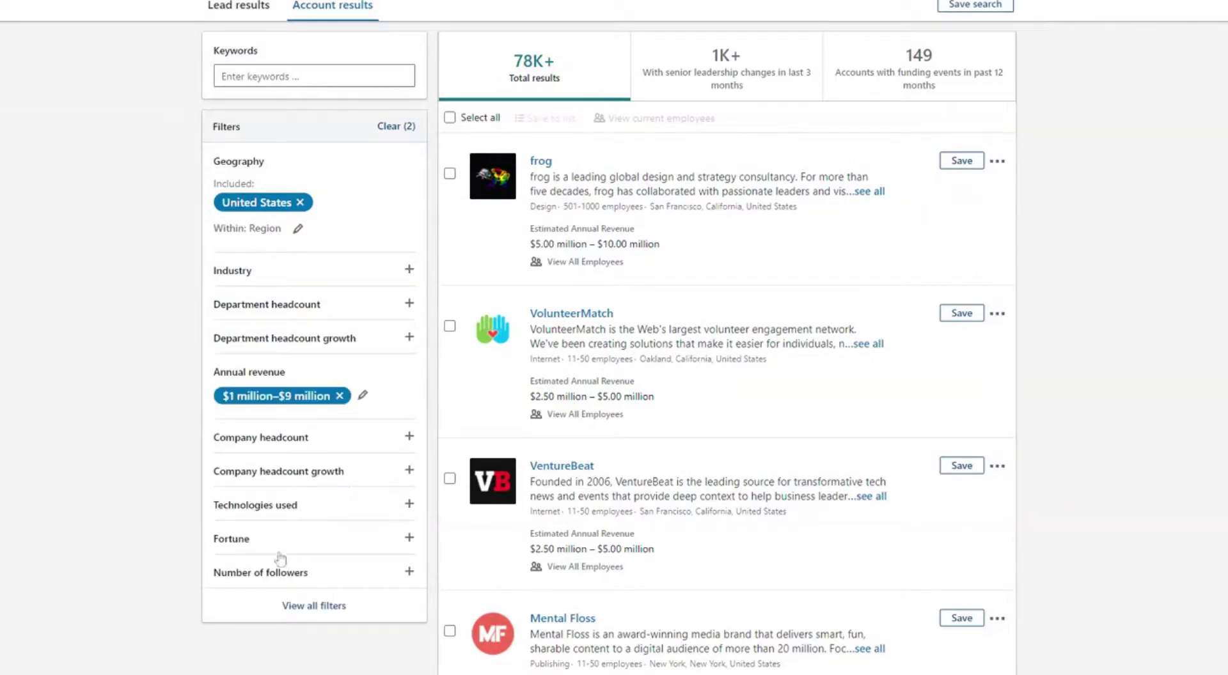
left_click(316, 614)
scroll(740, 511, "down", 1)
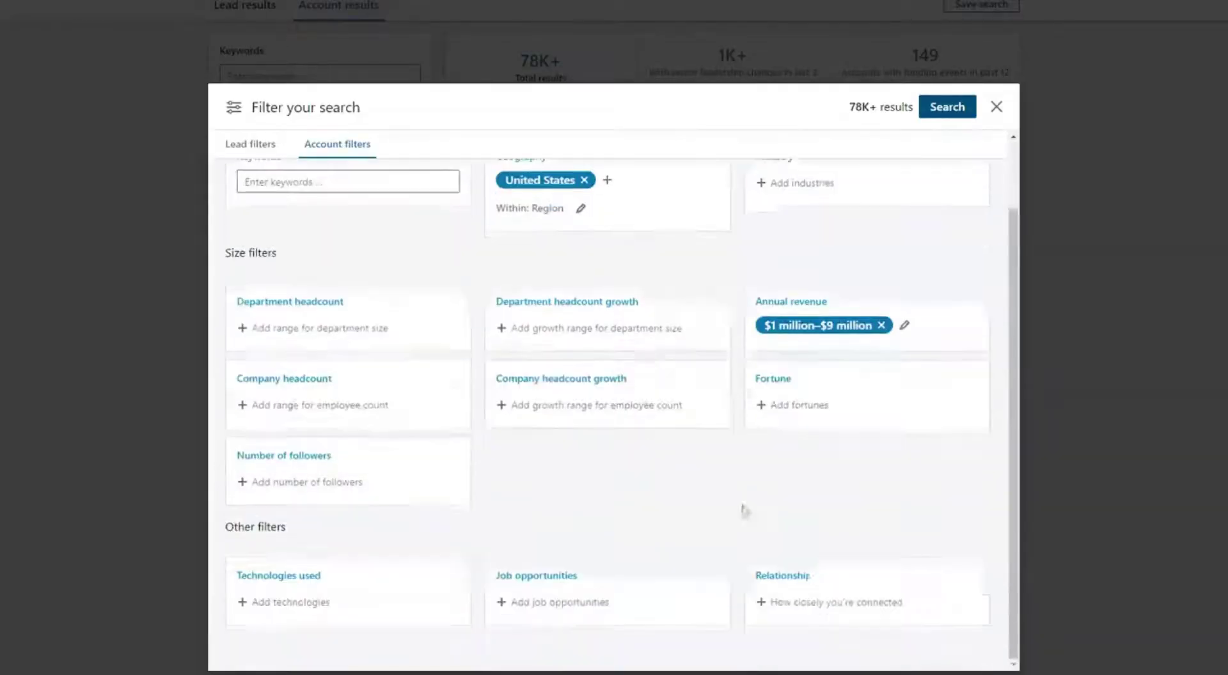
scroll(655, 495, "up", 1)
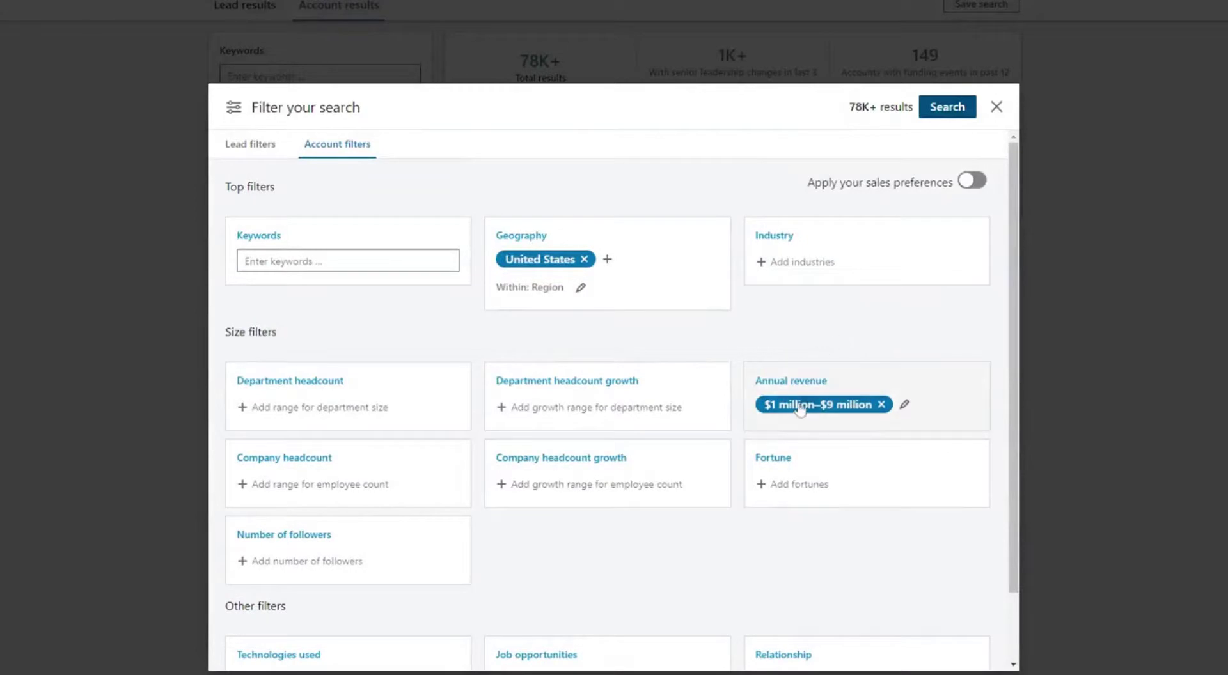
scroll(726, 529, "down", 1)
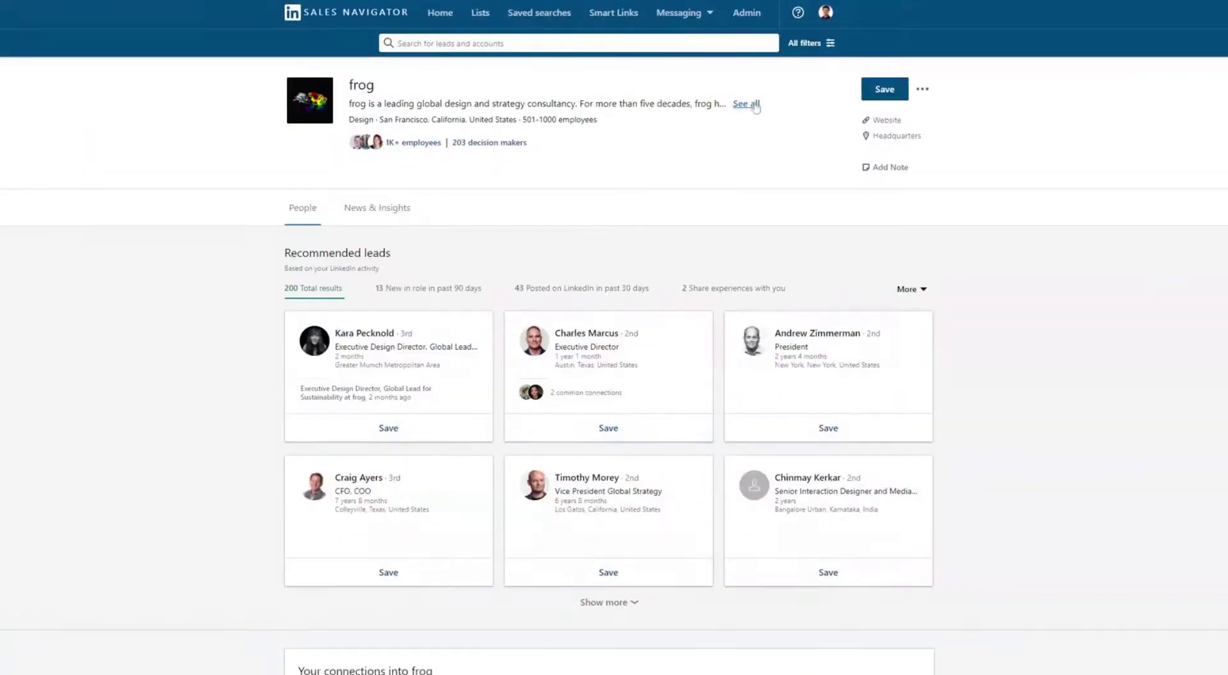
Read the full company description on frog's account page and close it.
left_click(755, 106)
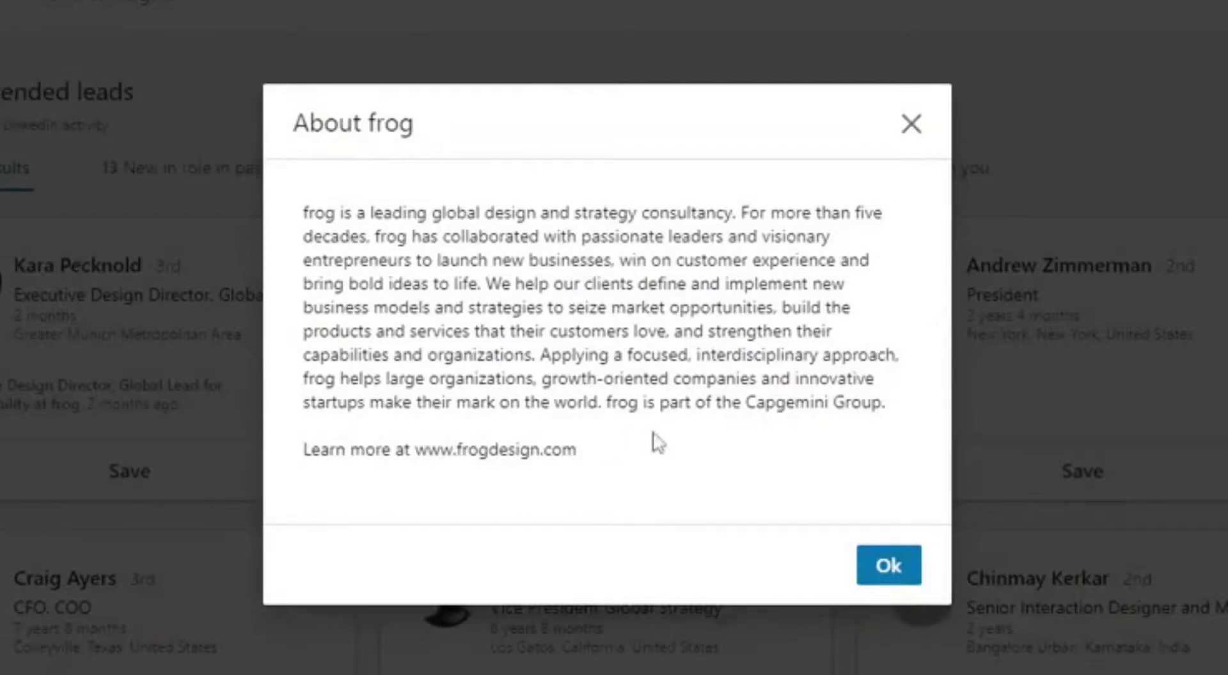
left_click_drag(885, 402, 532, 331)
left_click(537, 330)
left_click(911, 123)
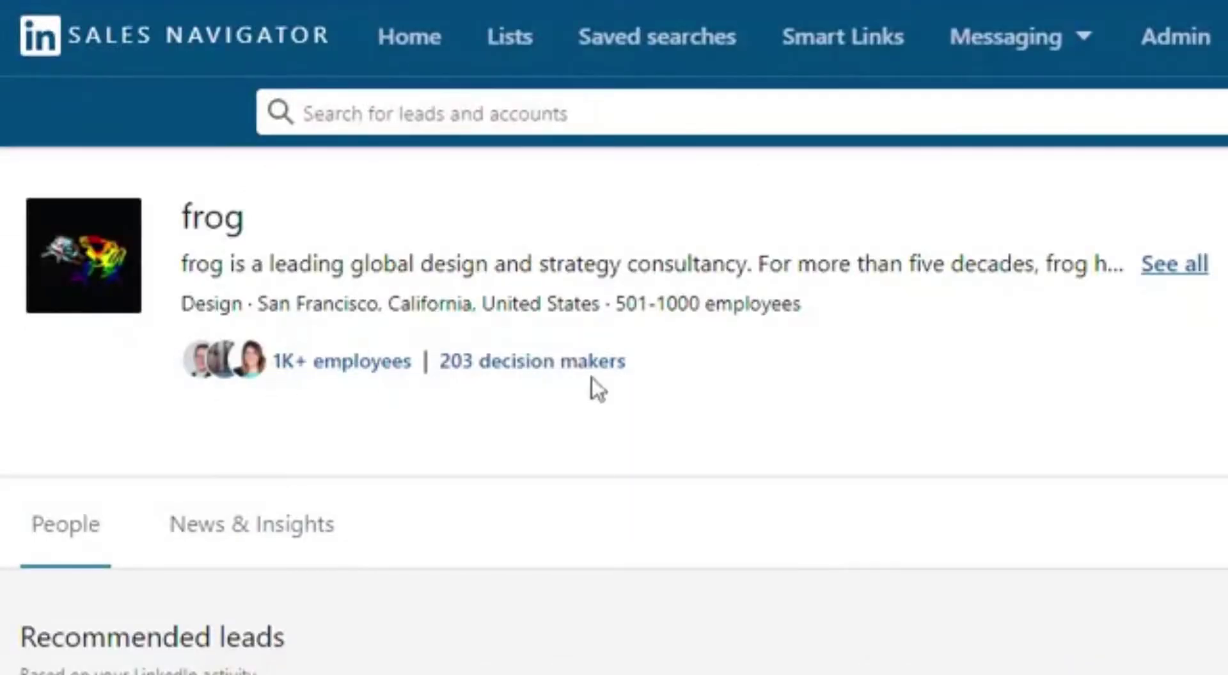
View the list of decision makers at frog and check its seniority level filter.
left_click(521, 366)
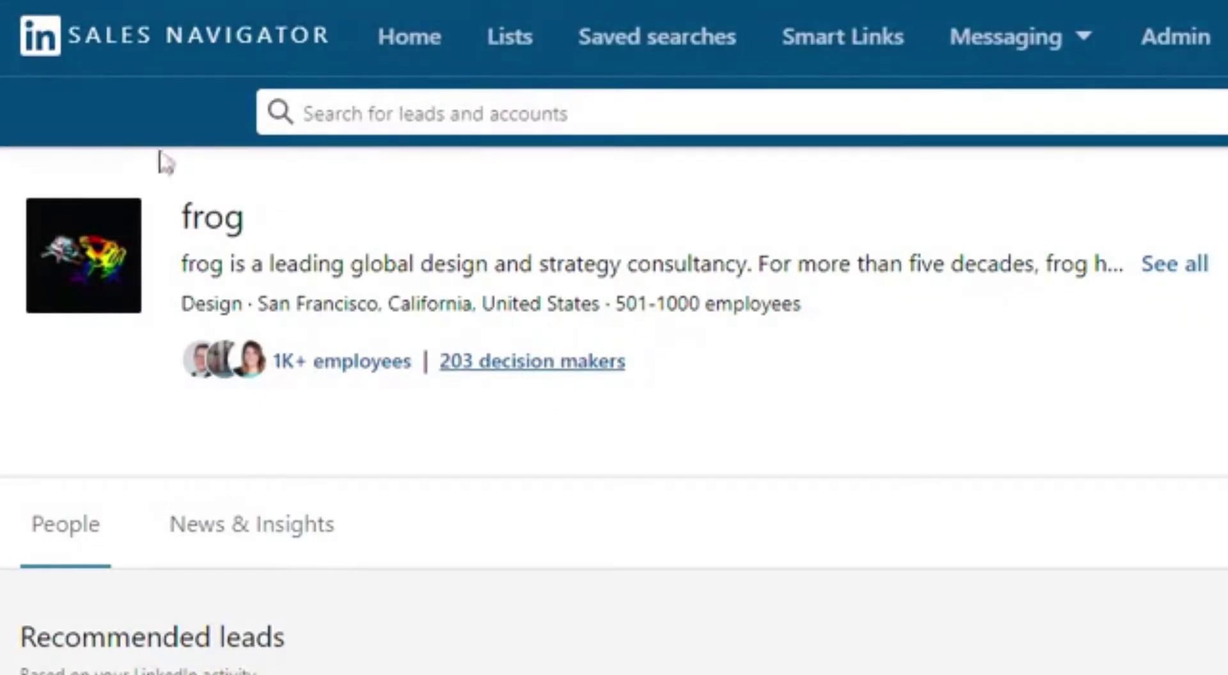
left_click(501, 364)
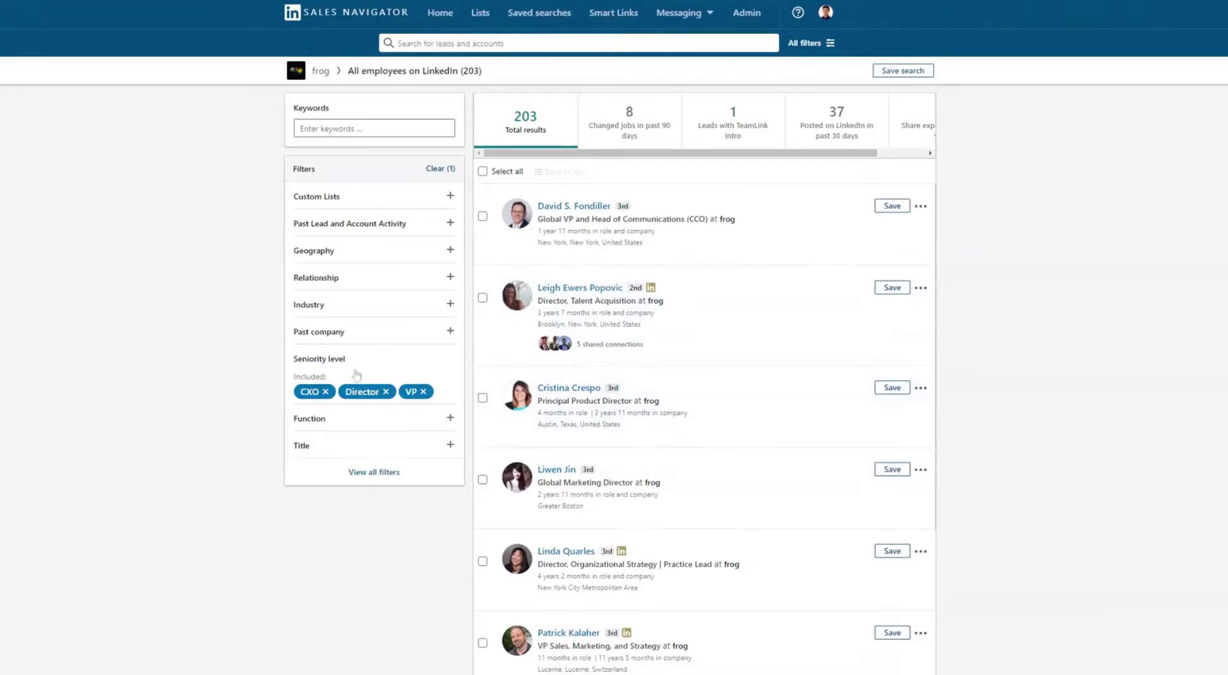
mouse_move(425, 397)
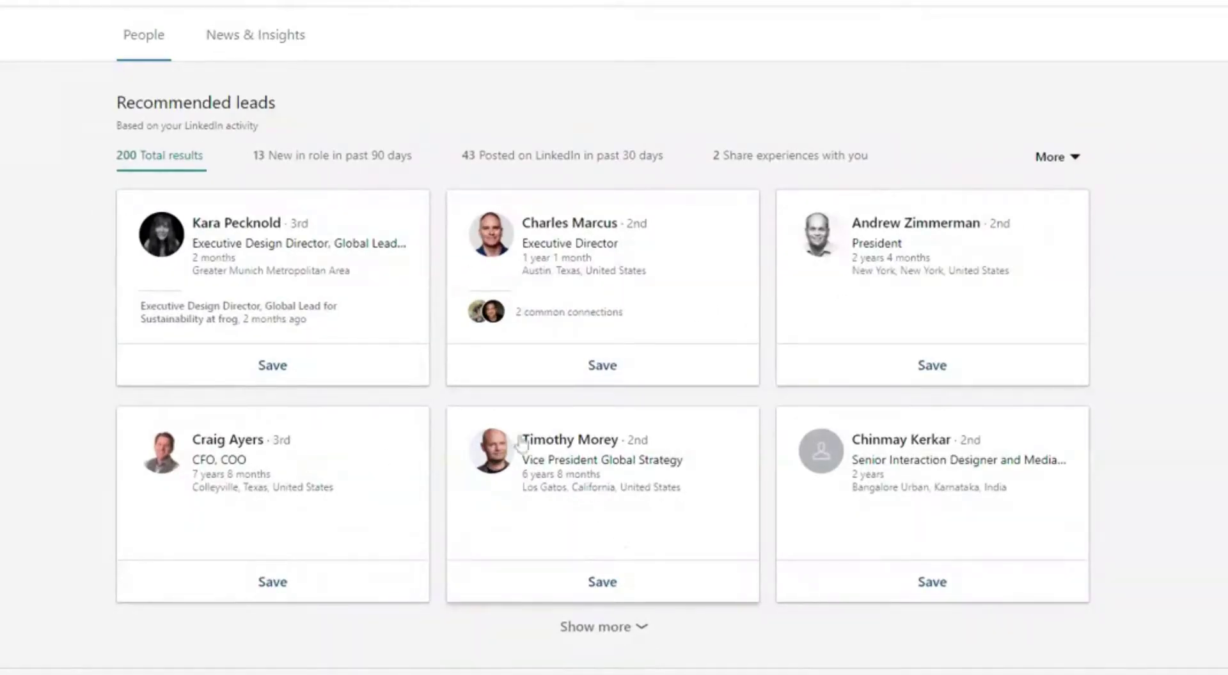
View frog's recommended leads new in role in the past 90 days, followed by an expanded list of those who posted in the past 30 days.
left_click(312, 163)
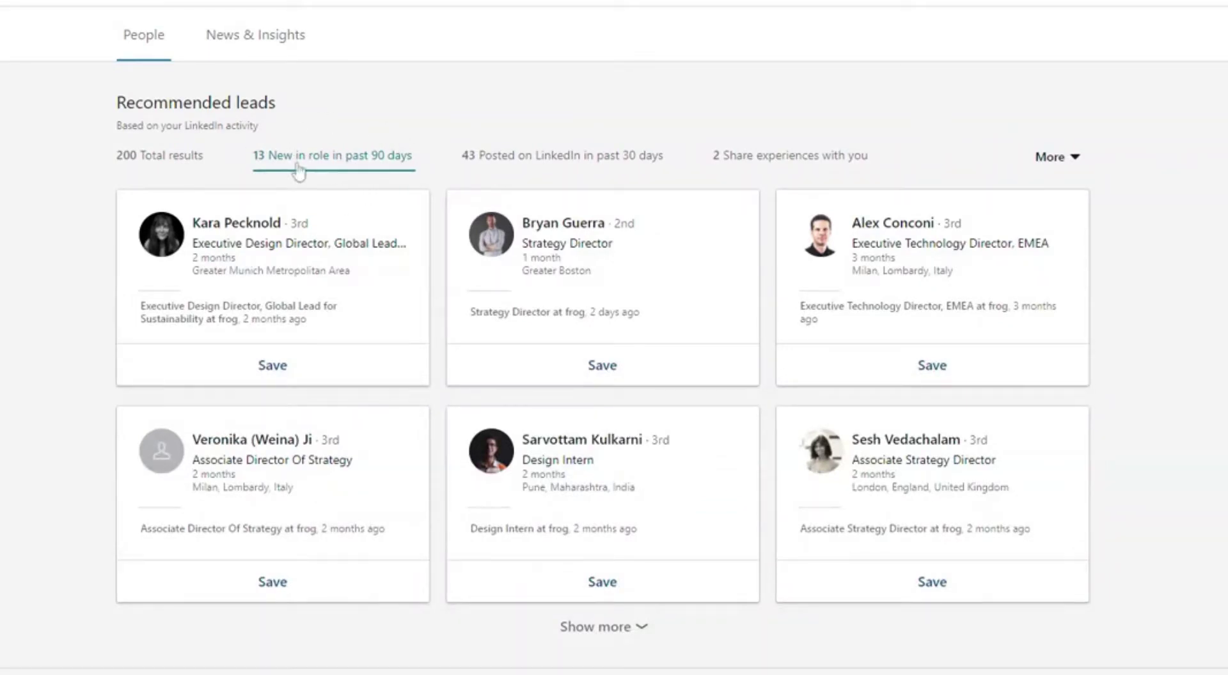
left_click(615, 165)
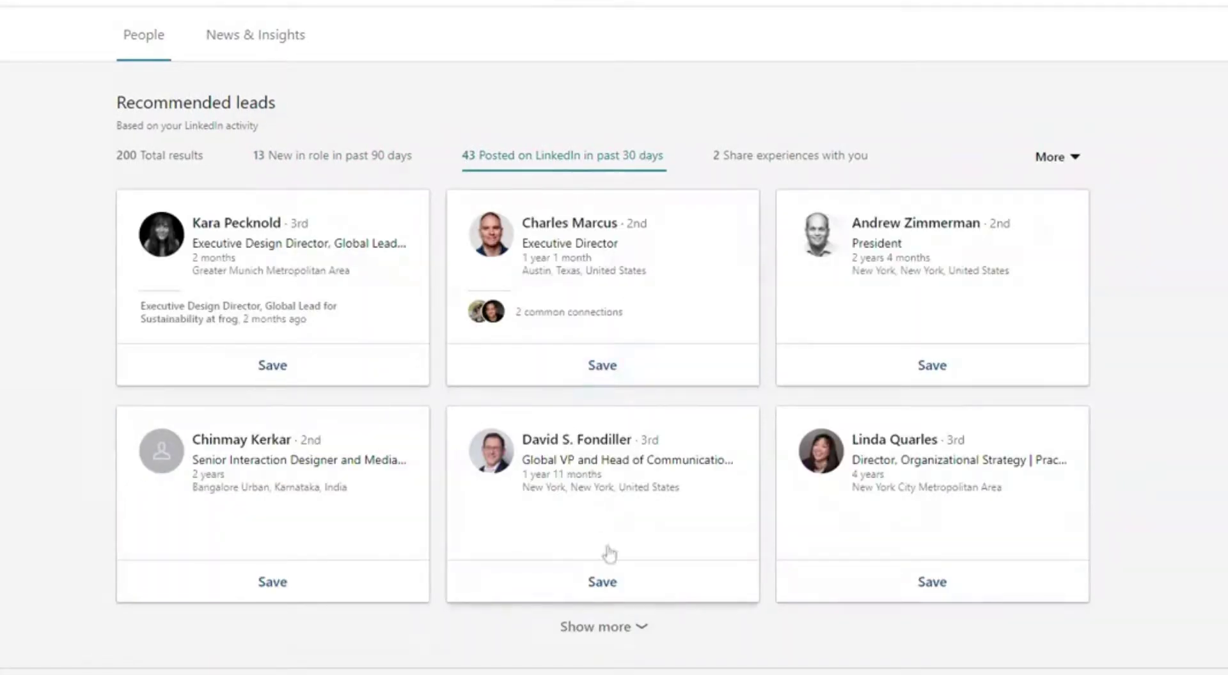
left_click(611, 630)
scroll(622, 384, "down", 6)
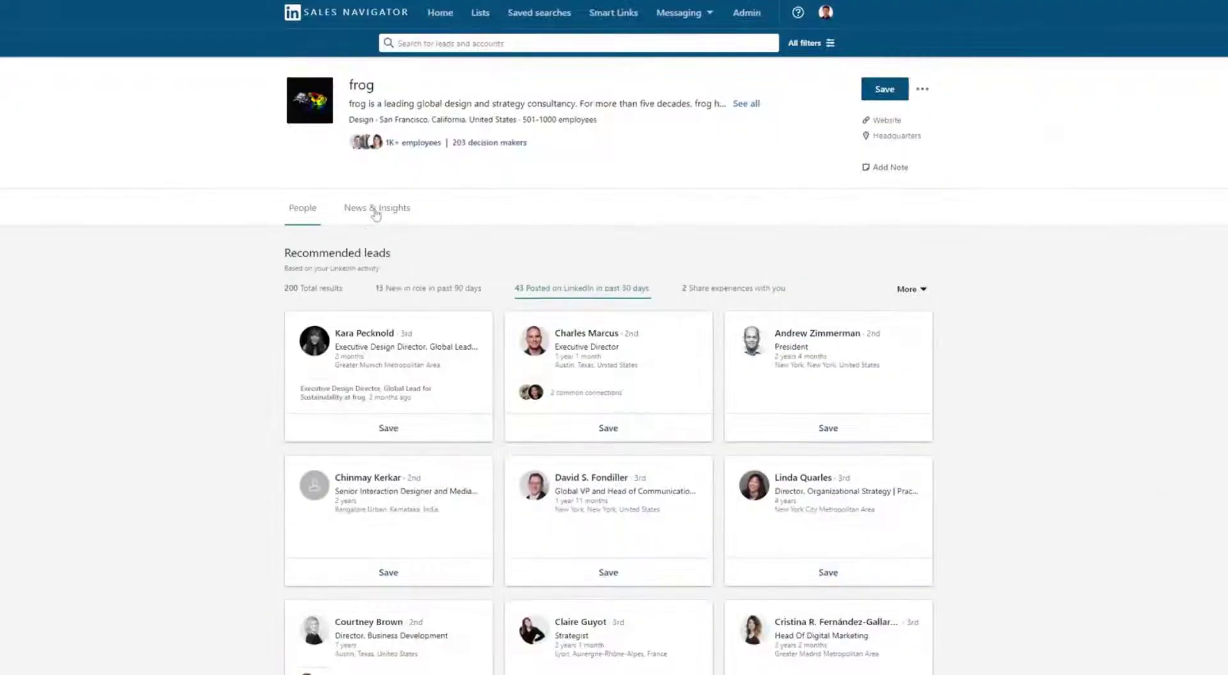
Review frog's news and insights, checking total employee count from August 2020 to February 2021 and growth by department.
left_click(339, 211)
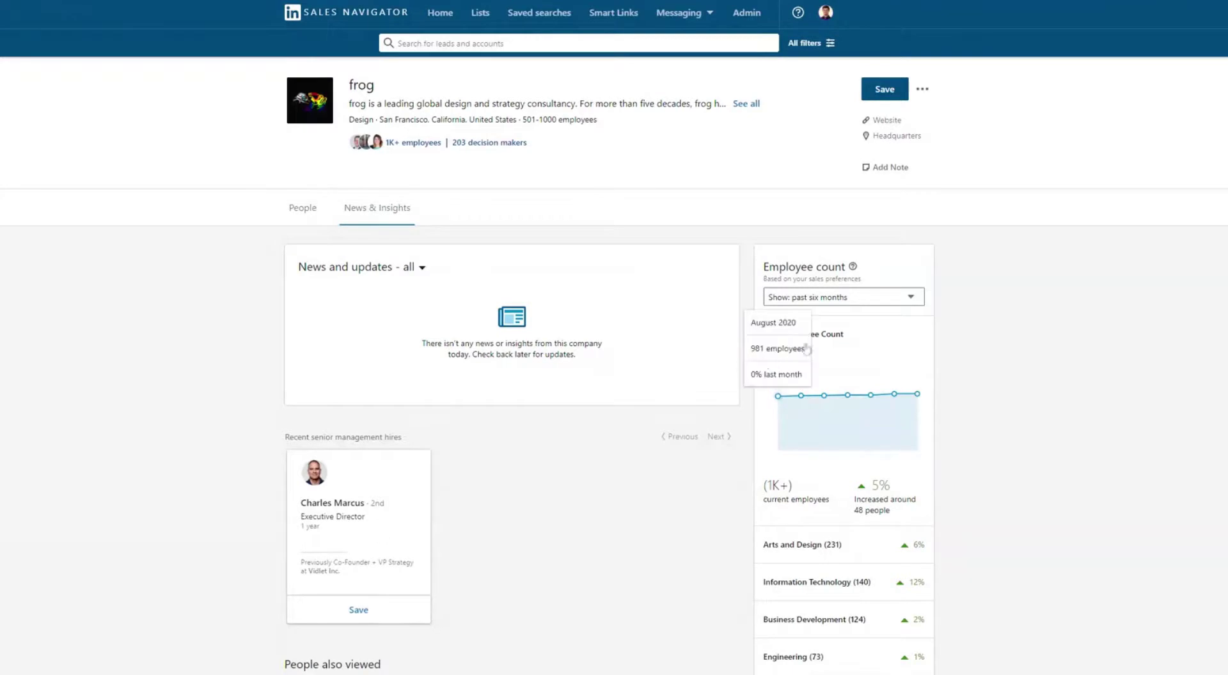
scroll(949, 343, "down", 1)
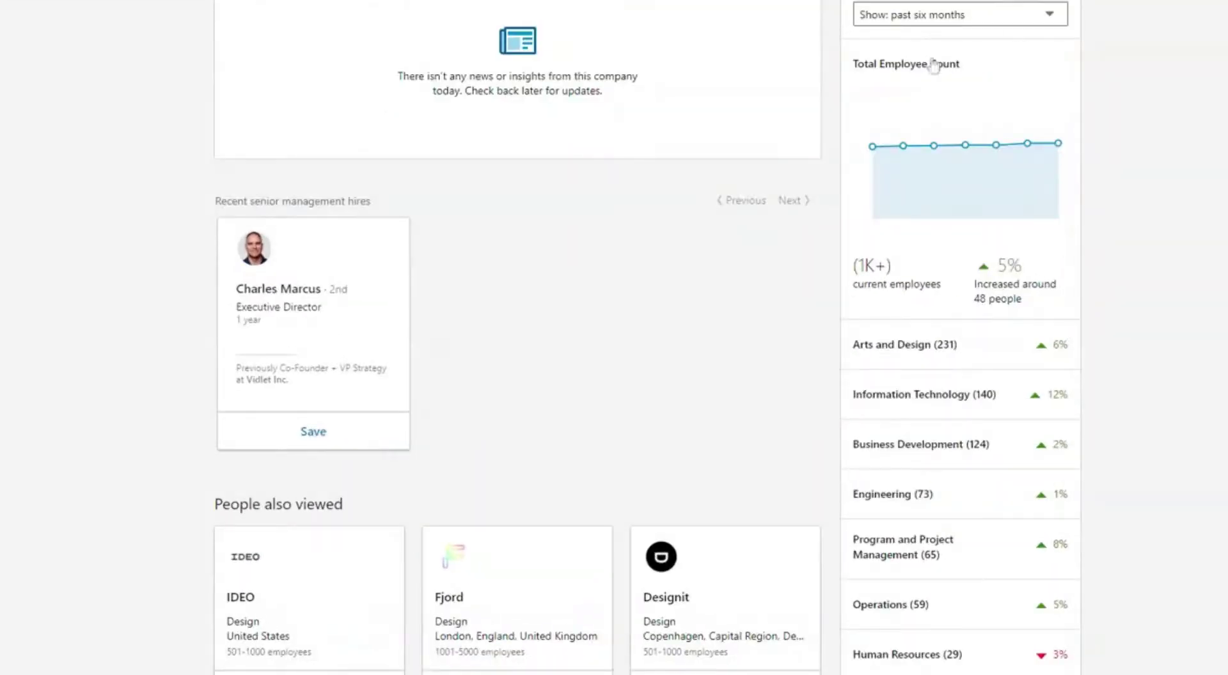
mouse_move(874, 148)
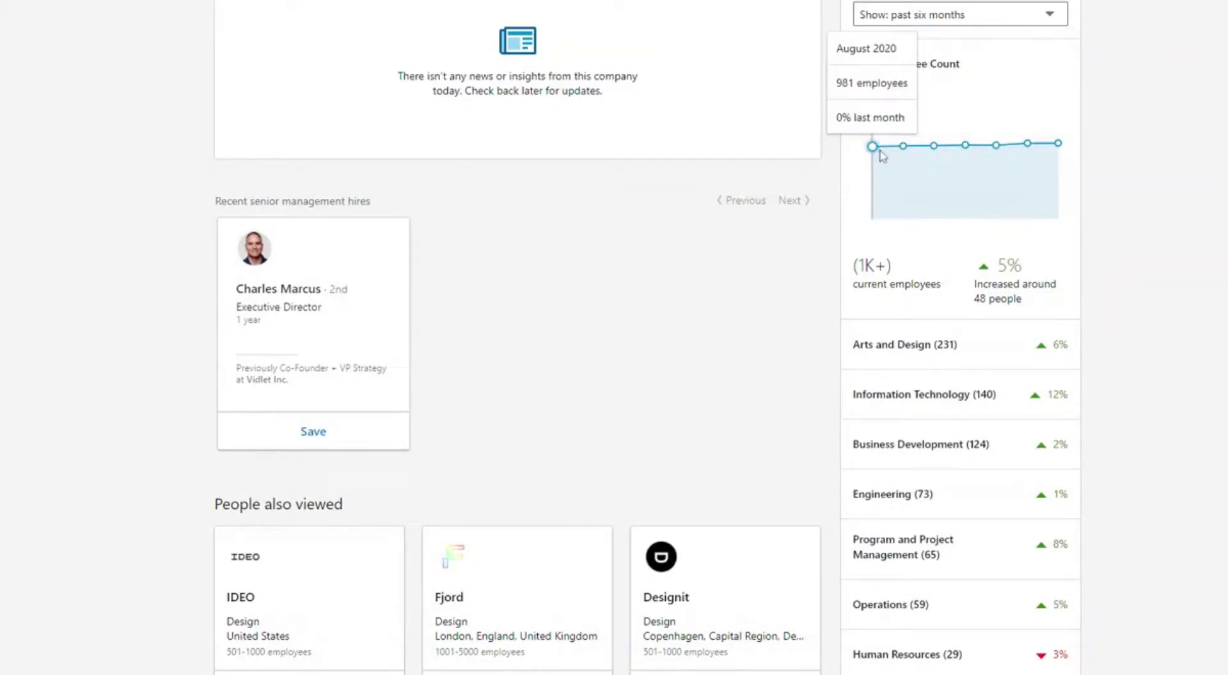
mouse_move(1060, 145)
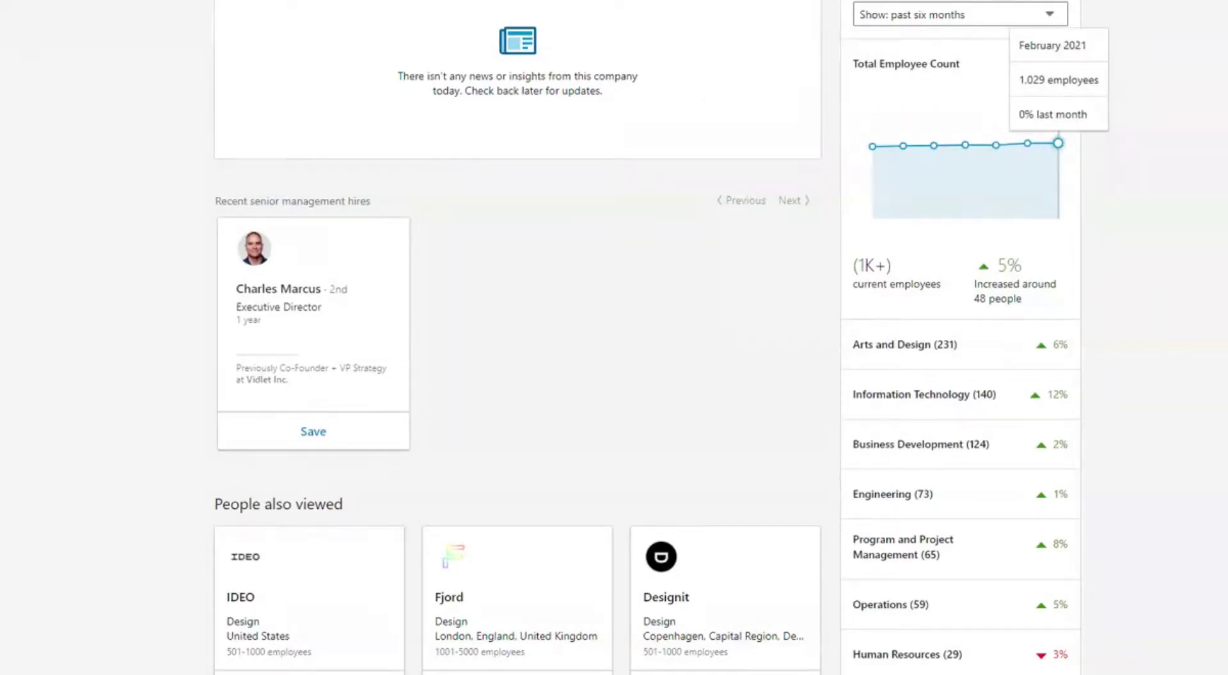
scroll(1058, 205, "down", 1)
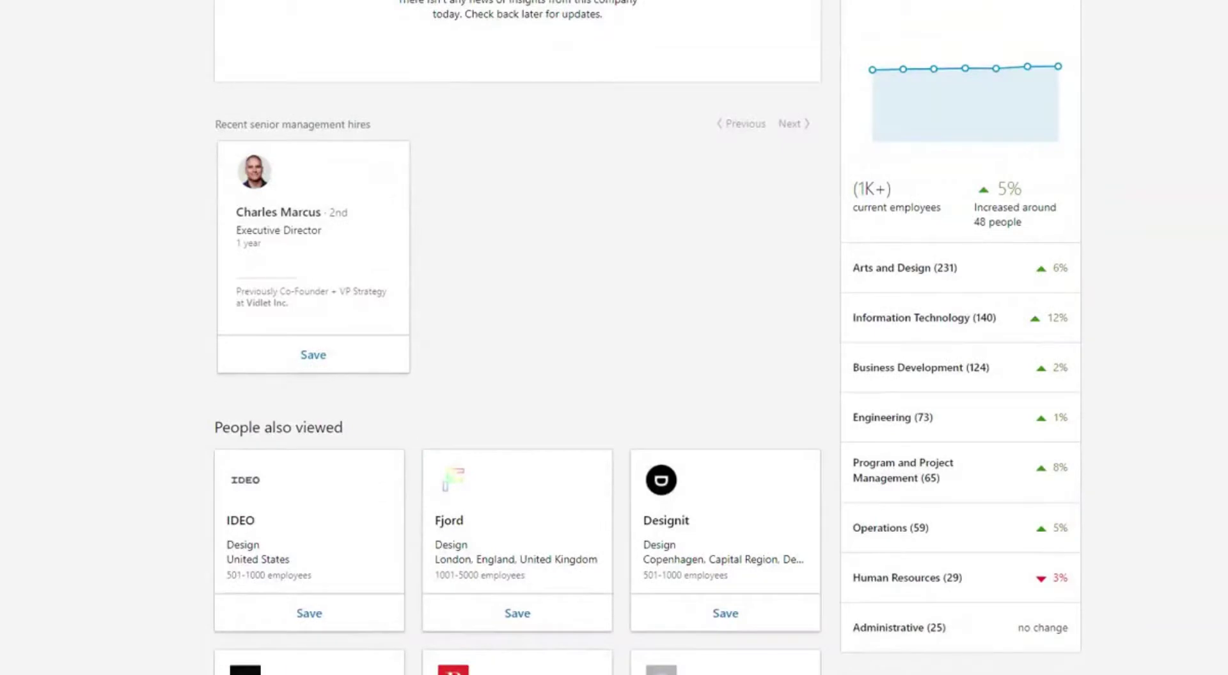
scroll(1048, 255, "down", 3)
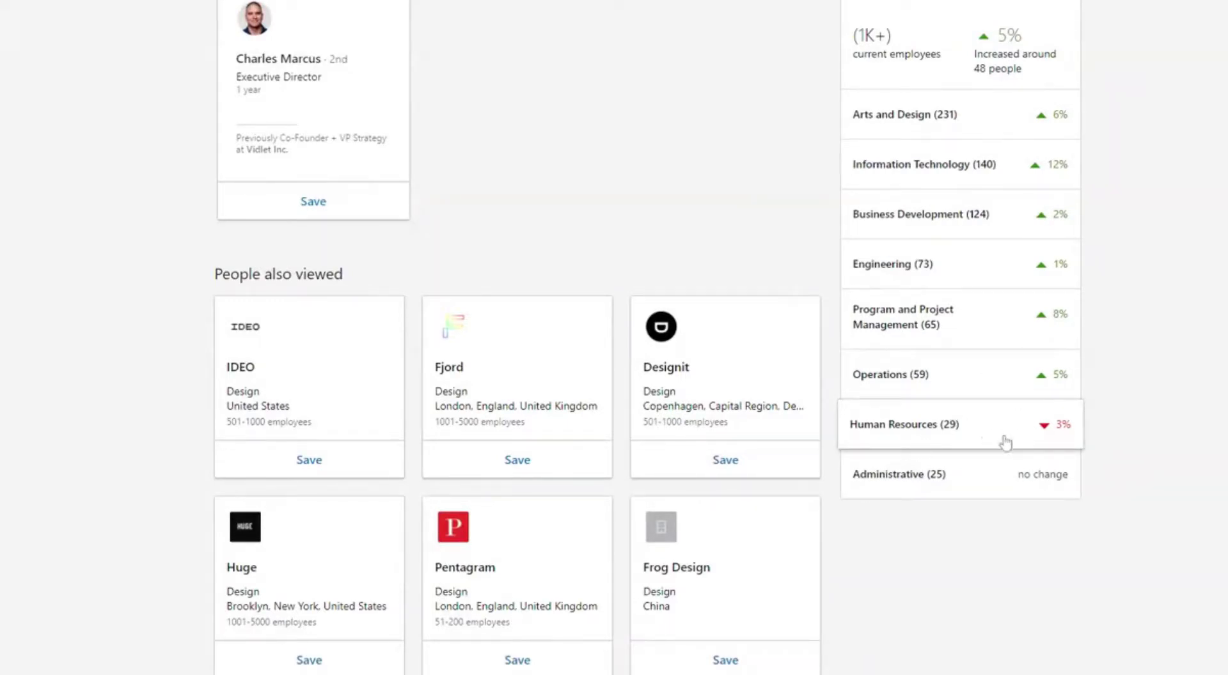
Examine the six-month employee count trend for frog's Information Technology department.
left_click(983, 176)
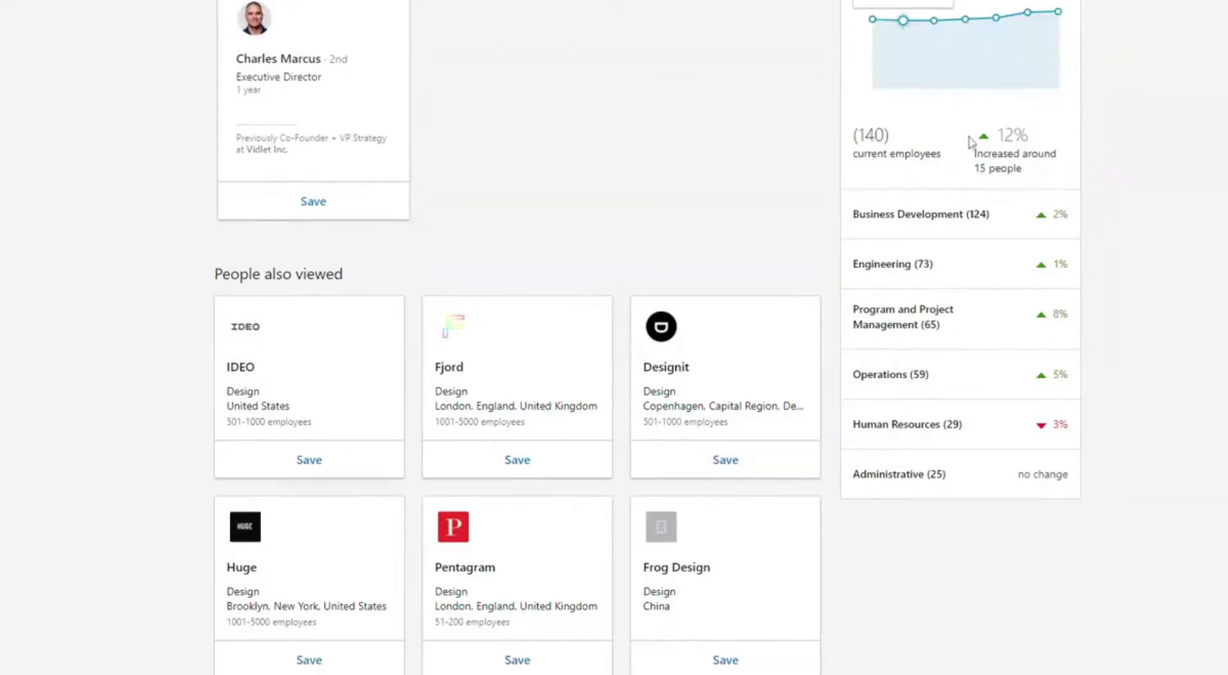
scroll(969, 140, "up", 2)
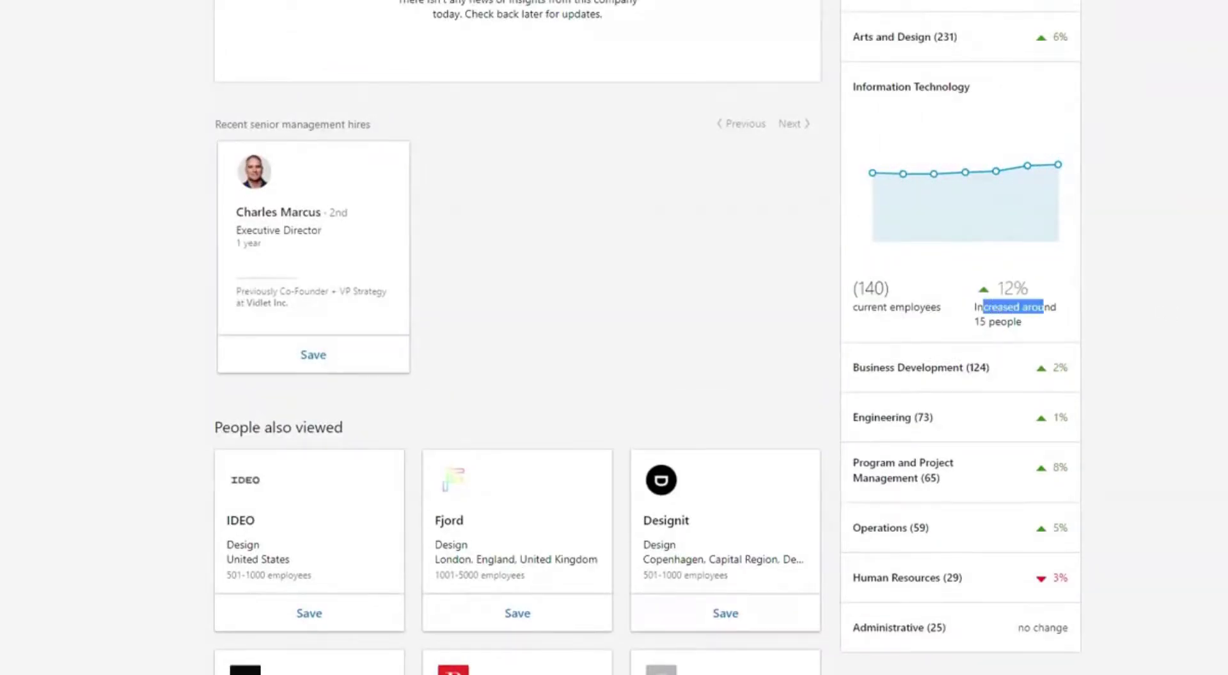
scroll(1023, 313, "up", 2)
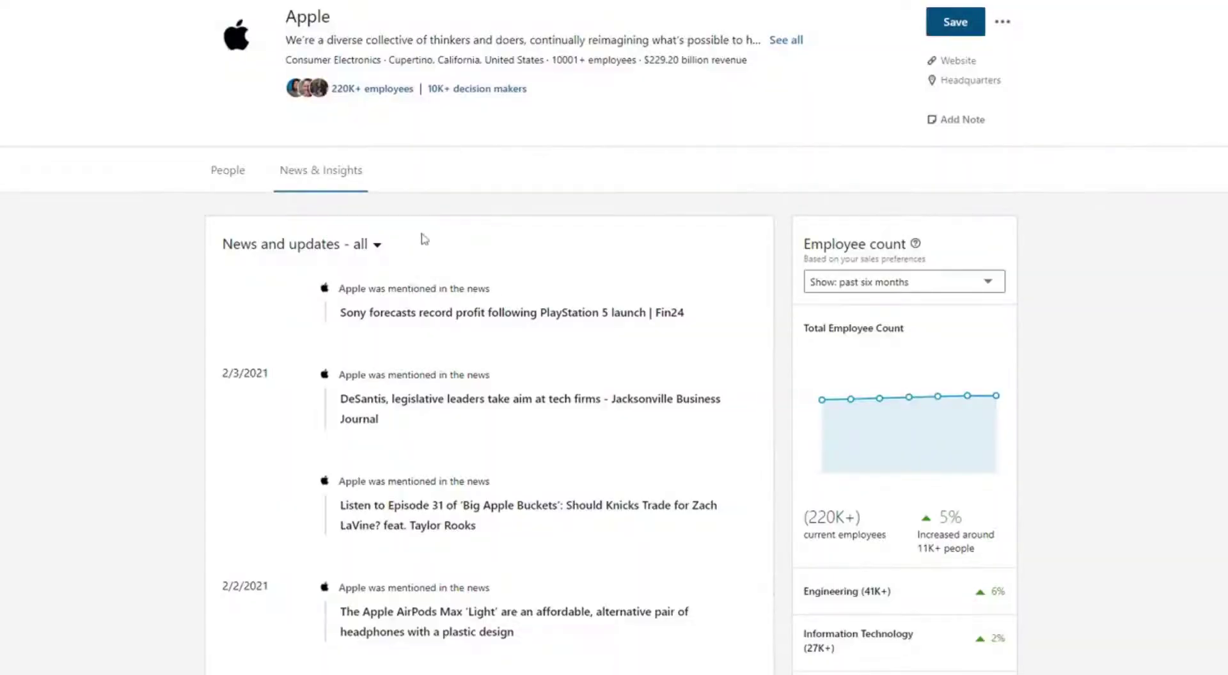
scroll(415, 239, "down", 2)
scroll(409, 240, "down", 1)
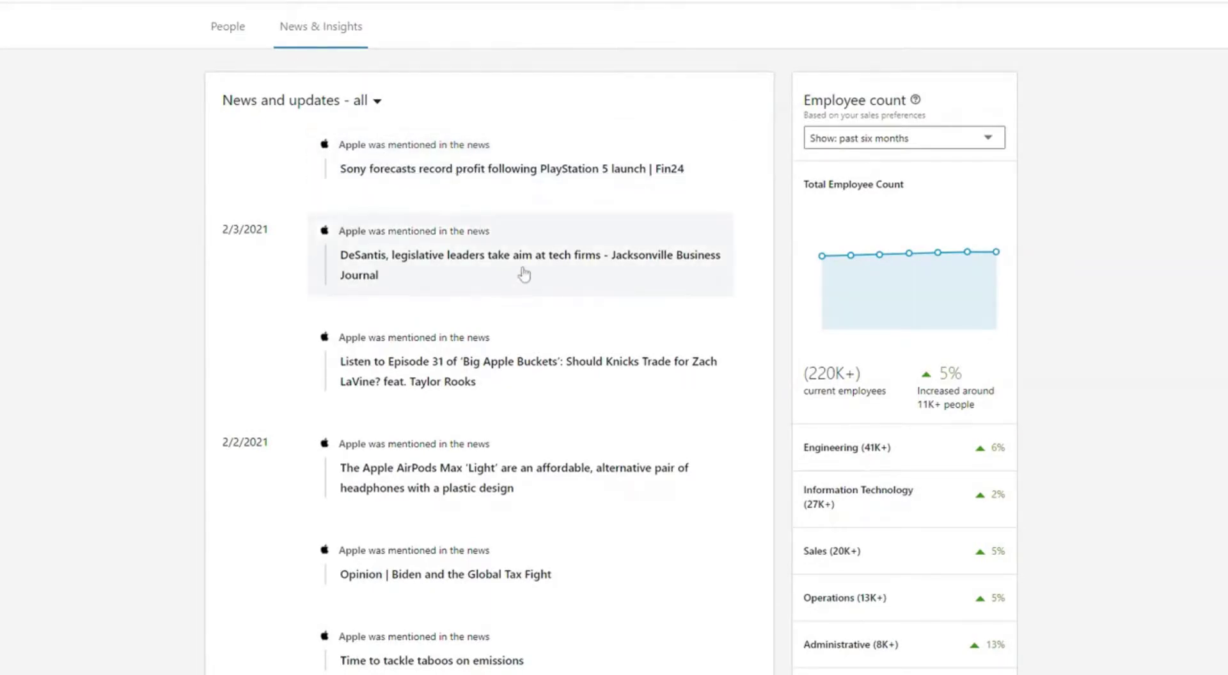
scroll(447, 218, "down", 8)
scroll(454, 303, "up", 3)
scroll(456, 304, "up", 6)
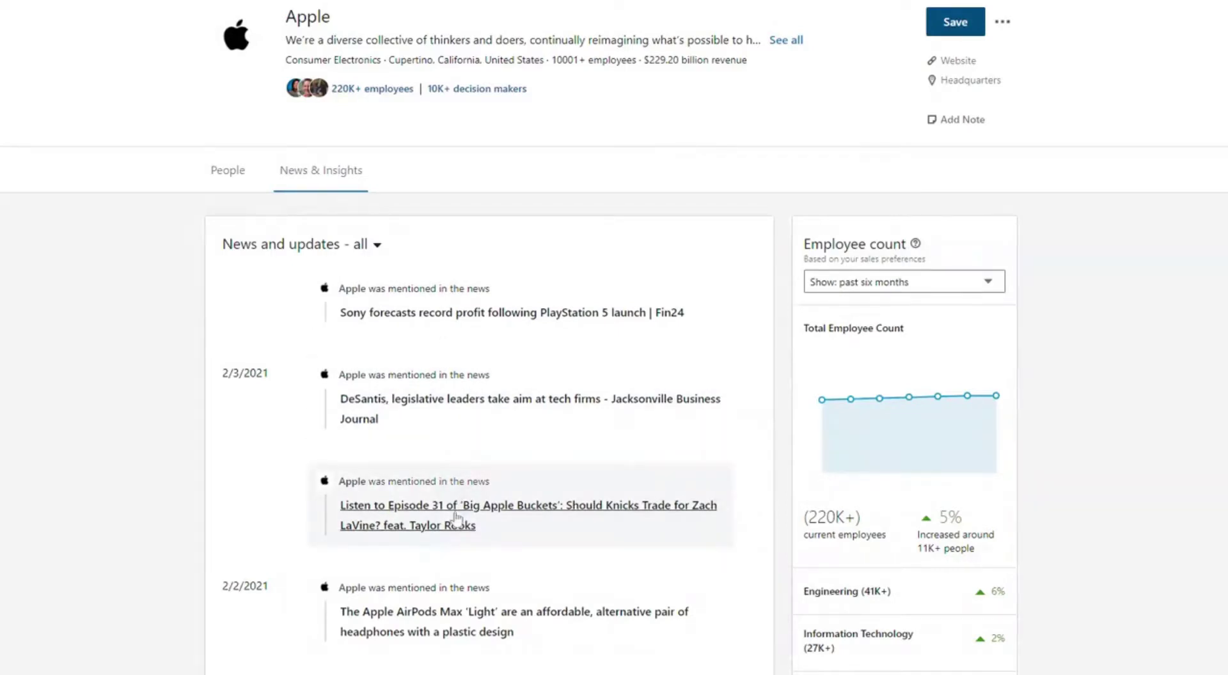
scroll(456, 517, "down", 5)
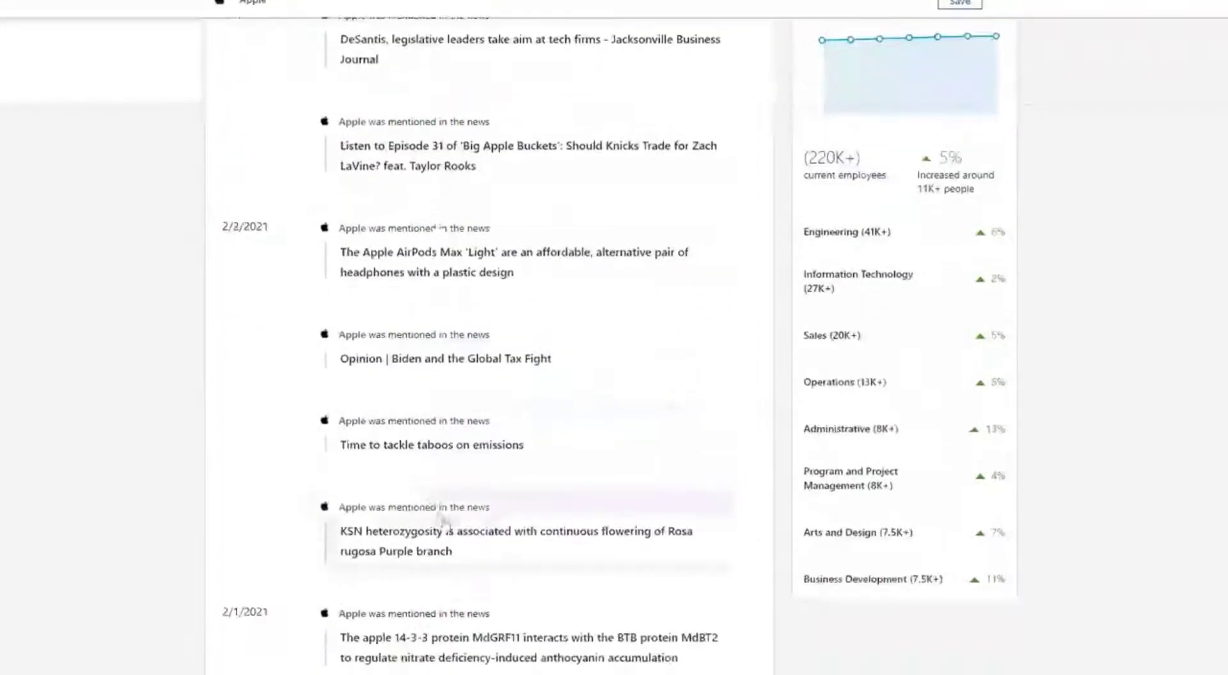
scroll(442, 516, "down", 2)
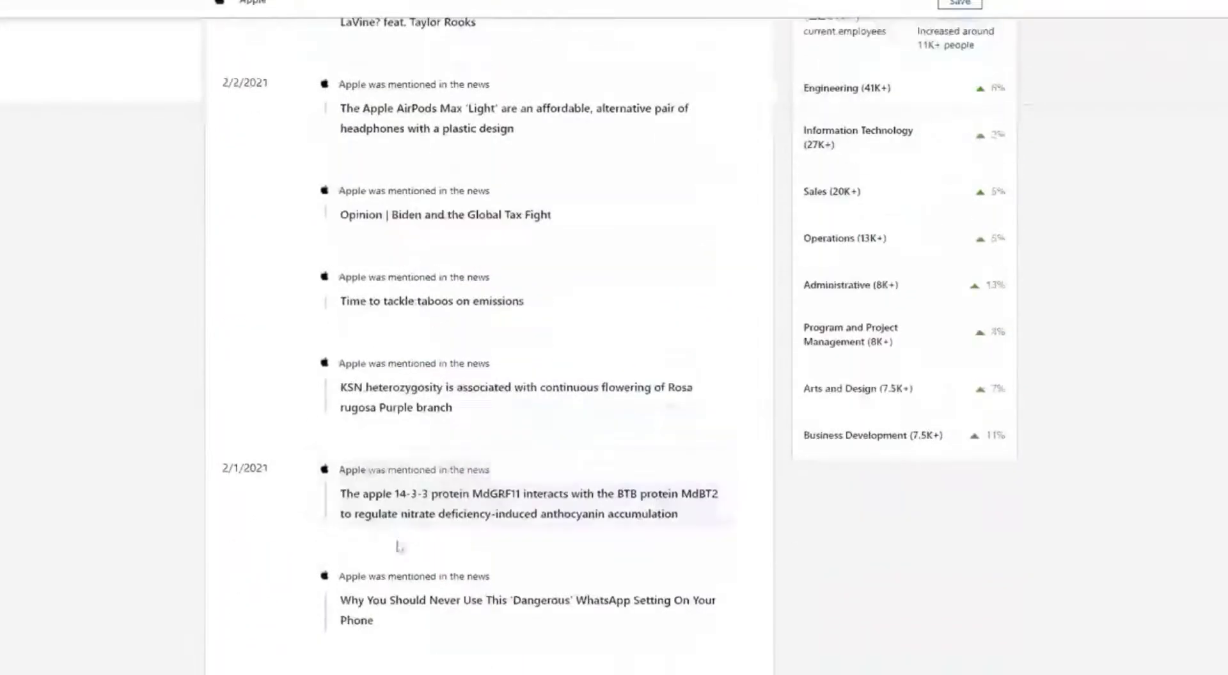
Open the news article "Why You Should Never Use This 'Dangerous' WhatsApp Setting On Your Phone" and skim it.
left_click(443, 601)
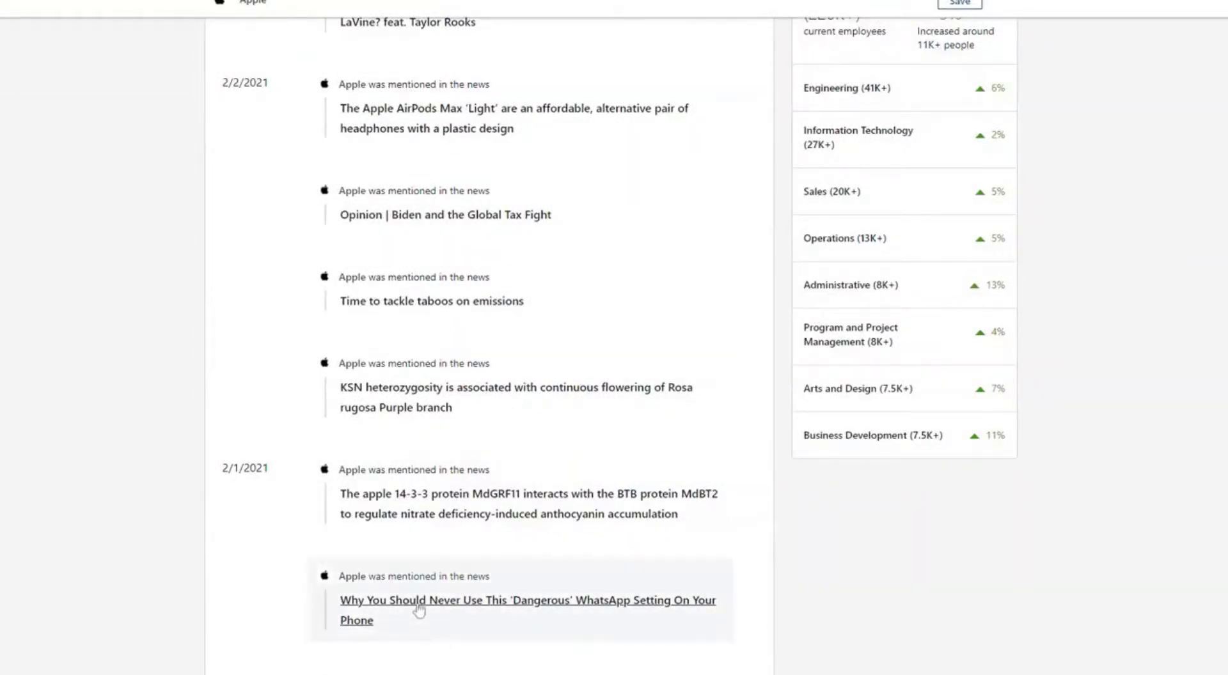
scroll(491, 323, "down", 3)
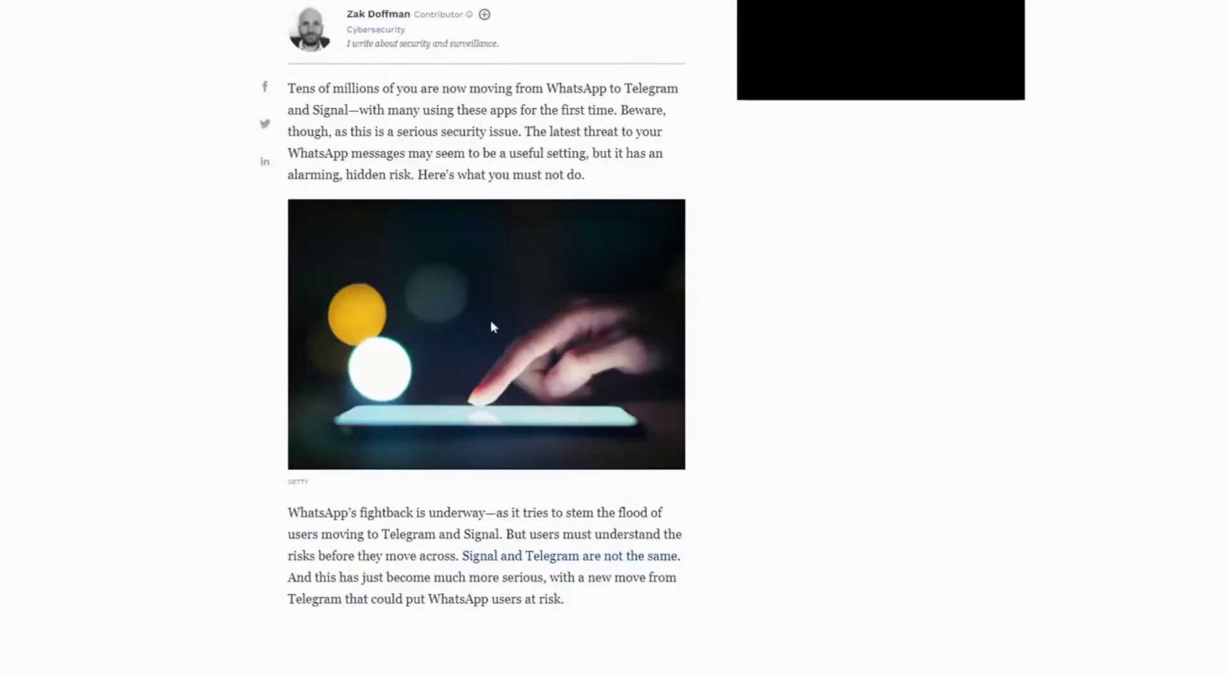
scroll(535, 390, "up", 5)
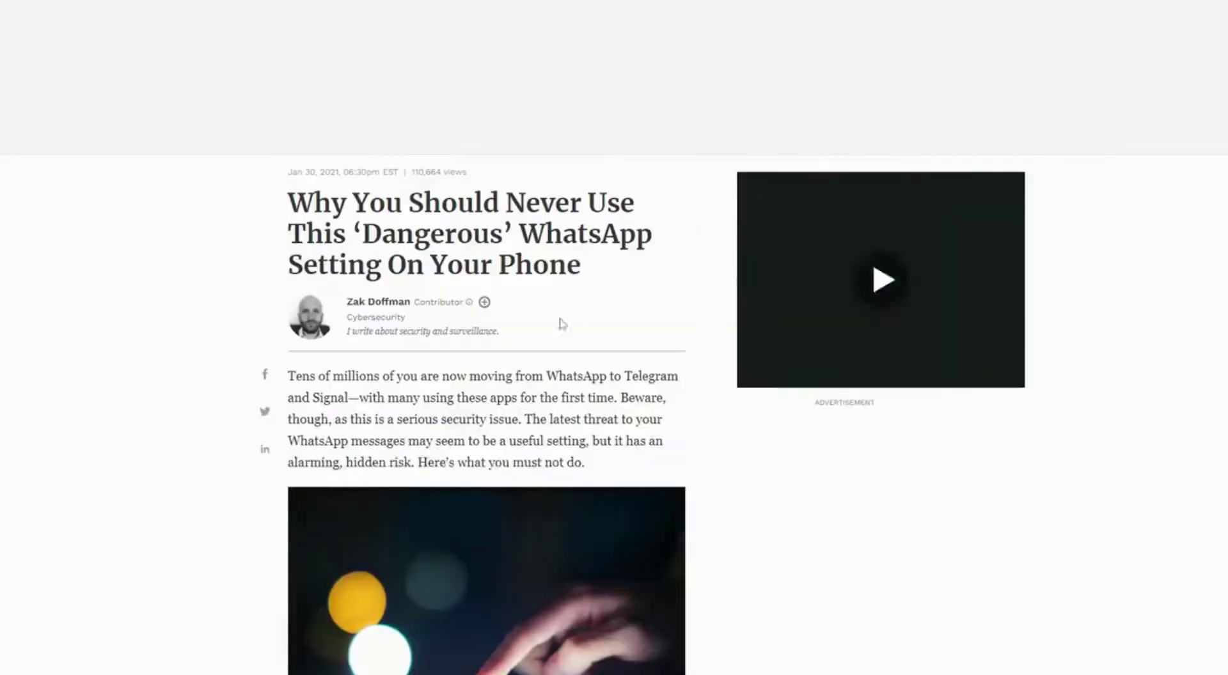